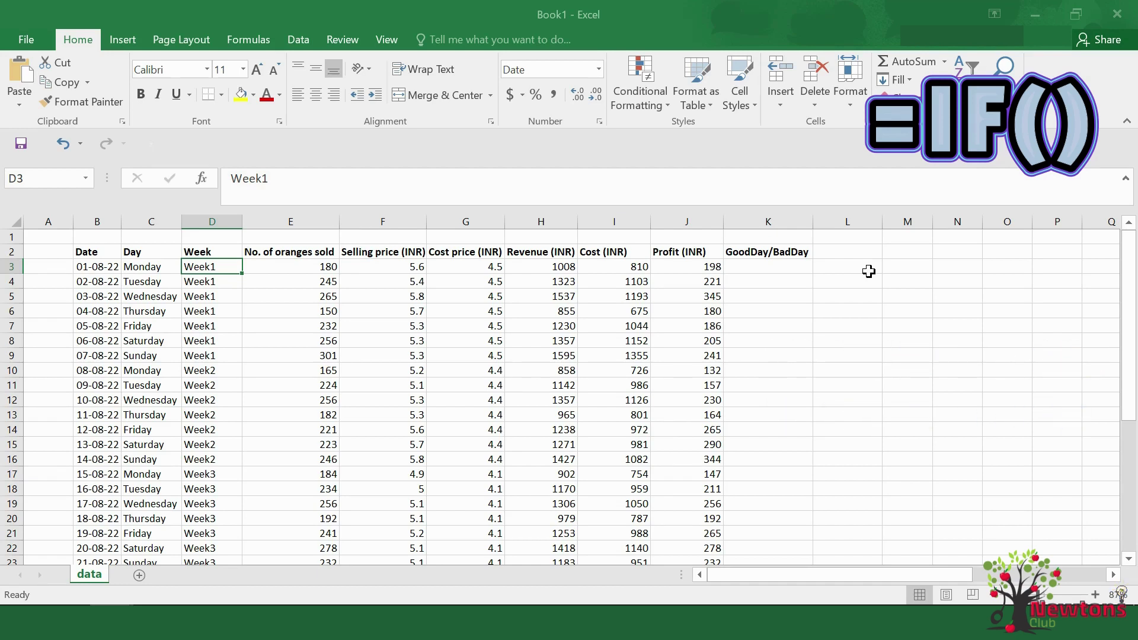
# Step: Enter the formula =IF(J3>200,"Goodday","Badday") in cell K3 to classify the first day by its profit
pyautogui.click(773, 267)
pyautogui.write('=')
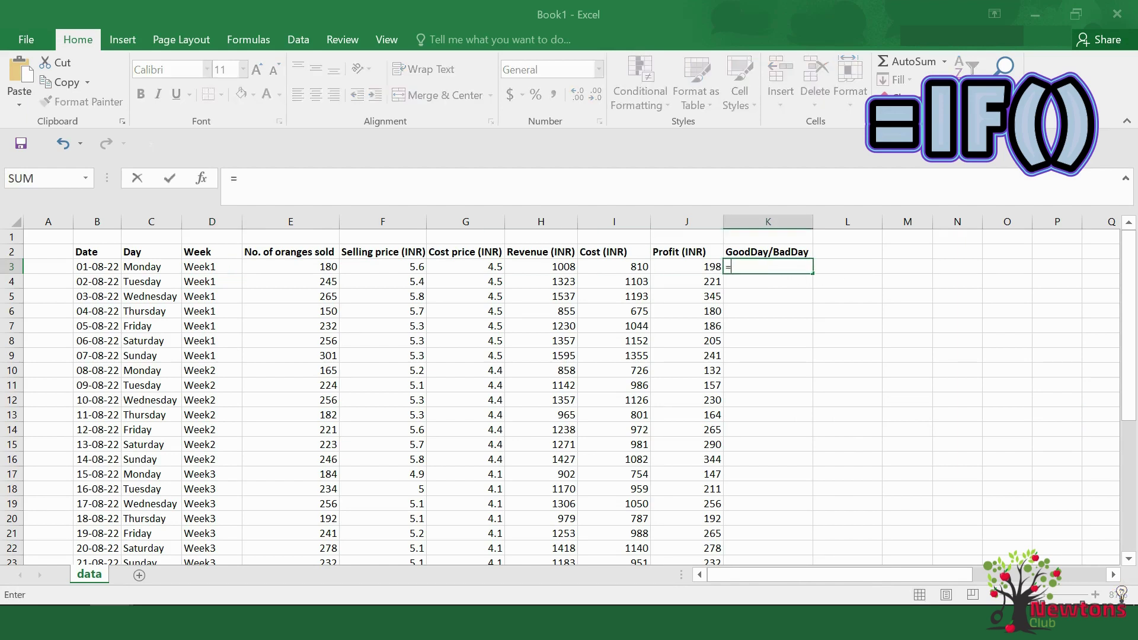
pyautogui.write('if(')
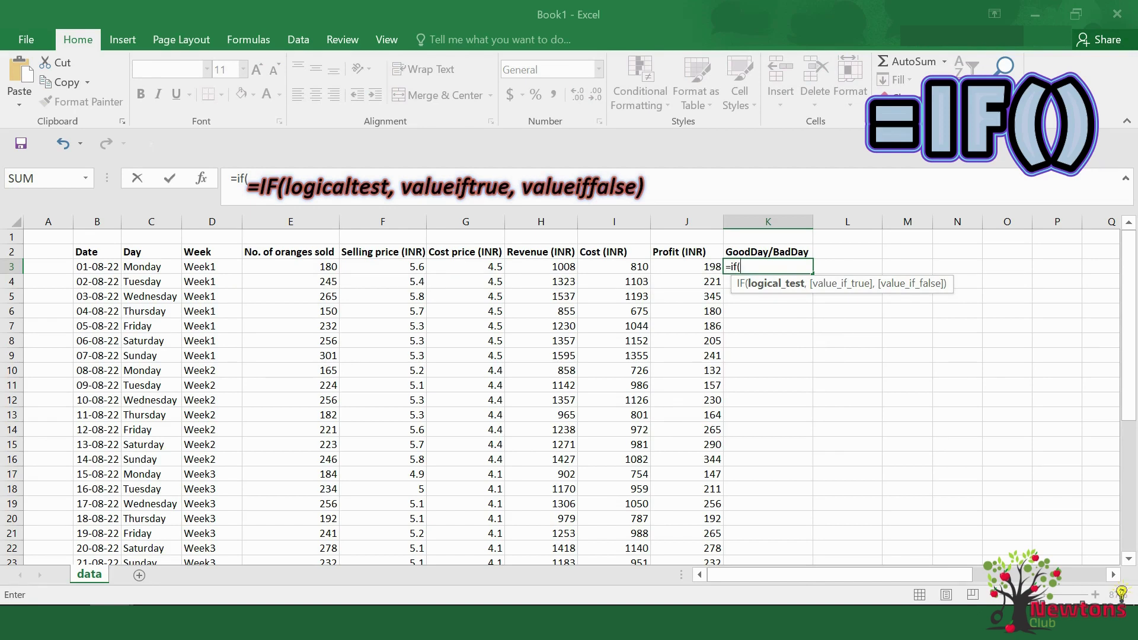
pyautogui.press('Left')
pyautogui.write('>2')
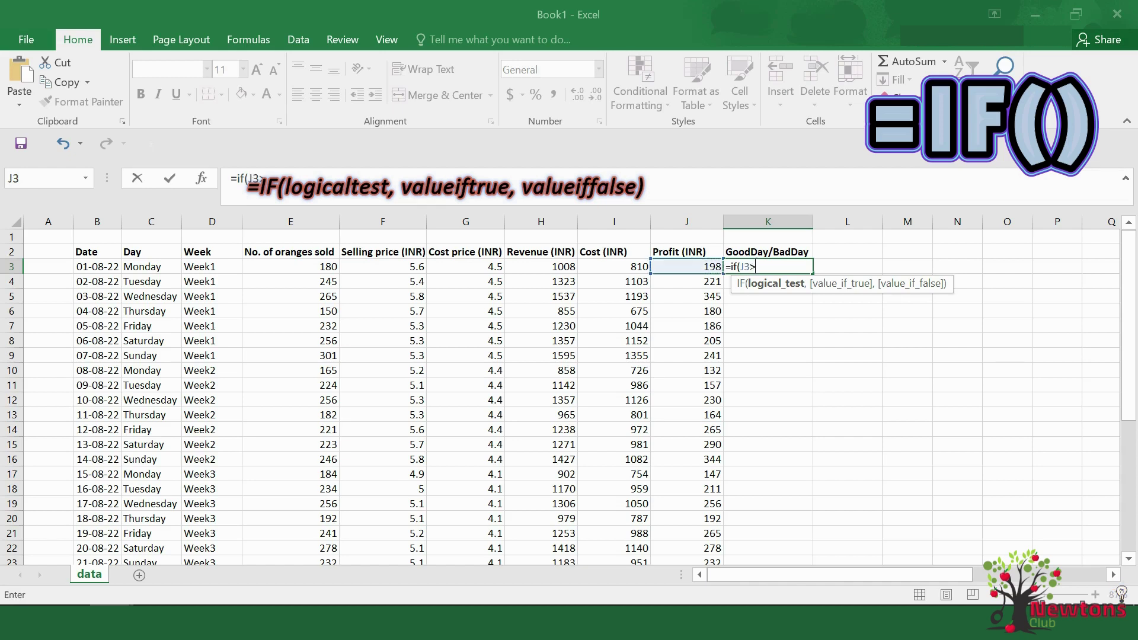
pyautogui.write('00,')
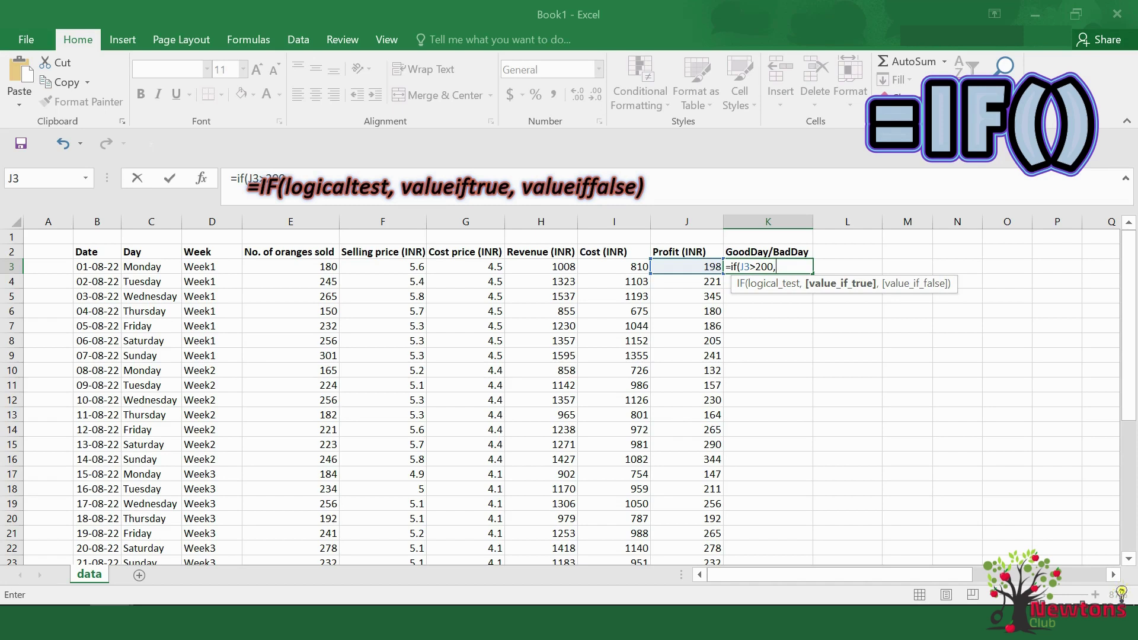
pyautogui.write('"Goodday",')
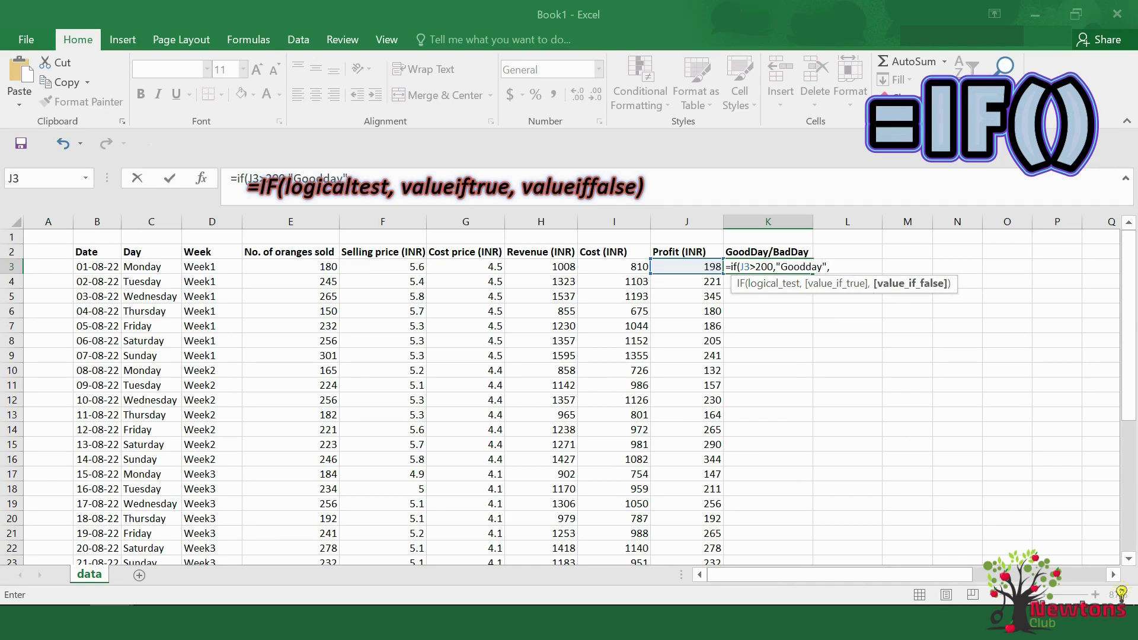
pyautogui.write('"Badday")')
pyautogui.press('Return')
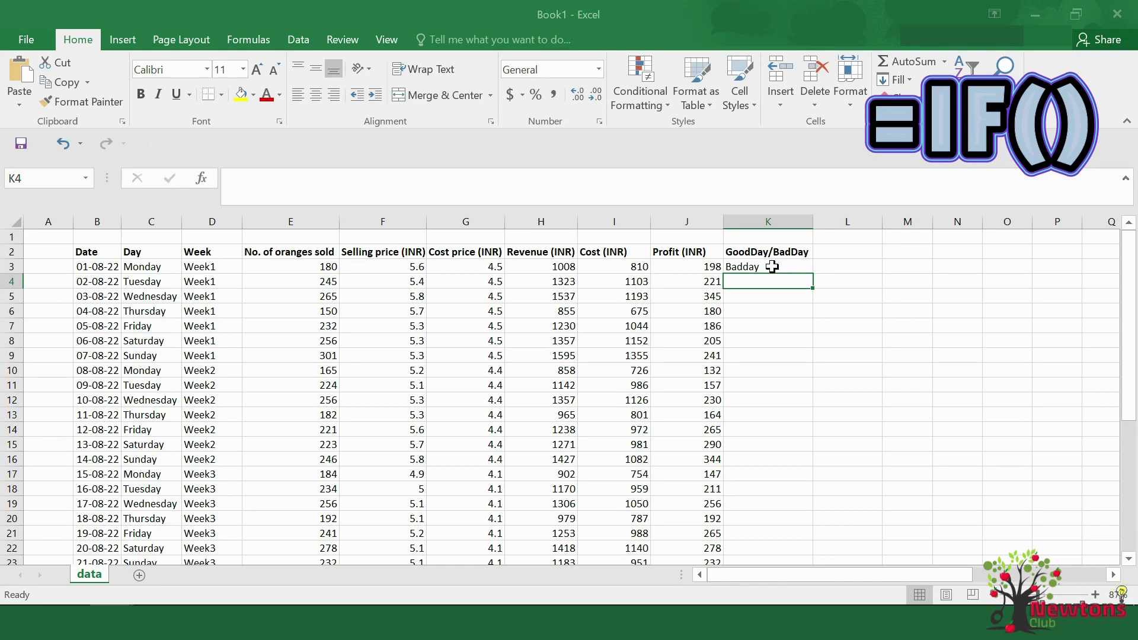
# Step: Fill the IF formula from K3 down the GoodDay/BadDay column to row 33
pyautogui.click(771, 266)
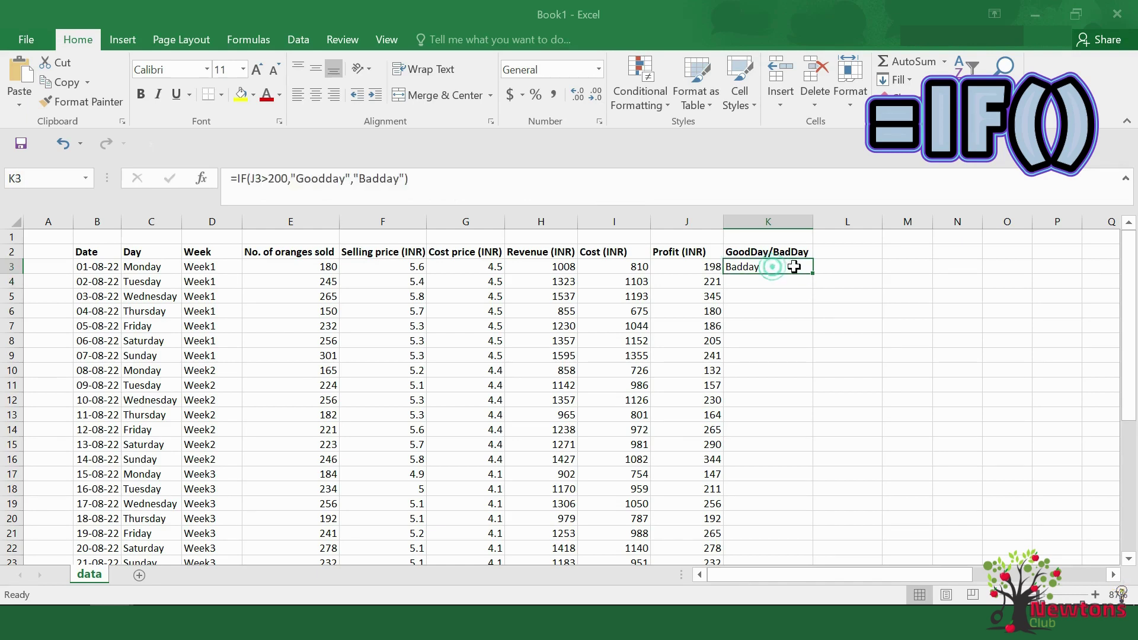
pyautogui.moveTo(815, 277); pyautogui.dragTo(791, 514)
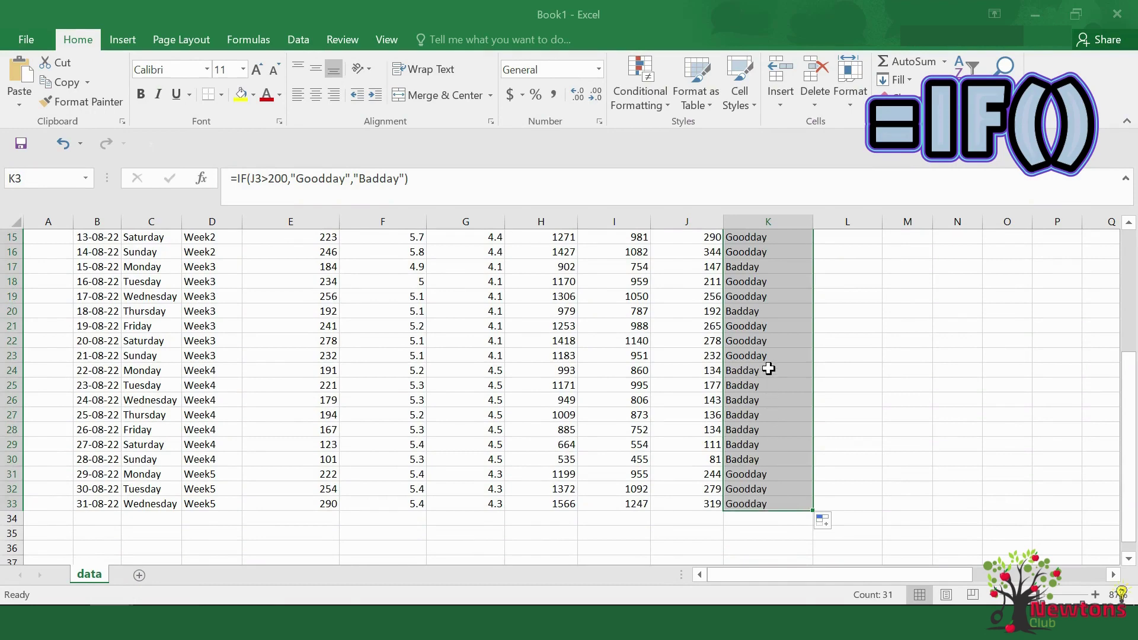
pyautogui.scroll(1, 768, 369)
pyautogui.scroll(4, 768, 369)
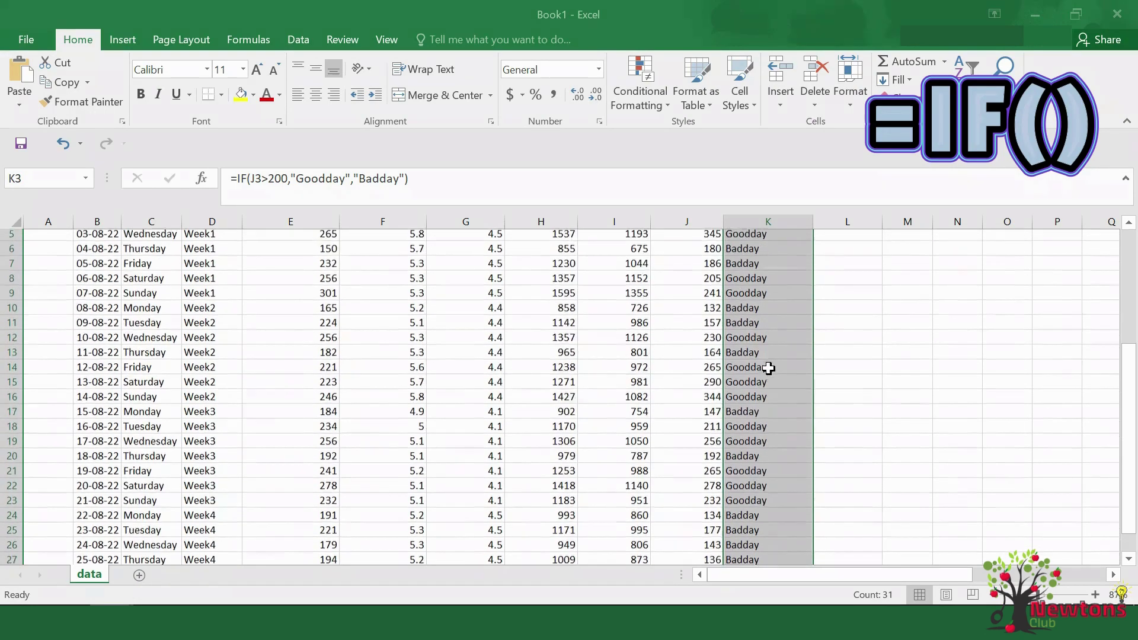
pyautogui.scroll(1, 768, 368)
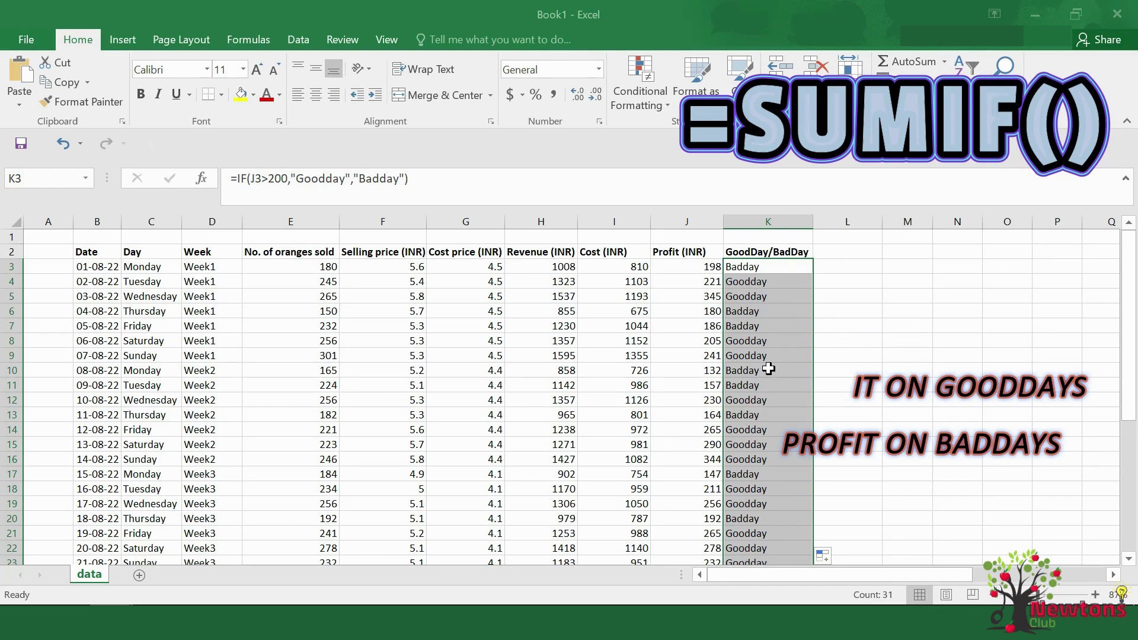
# Step: Enter the labels Goodday in cell M6 and Badday in cell M7
pyautogui.click(901, 313)
pyautogui.write('Goodday')
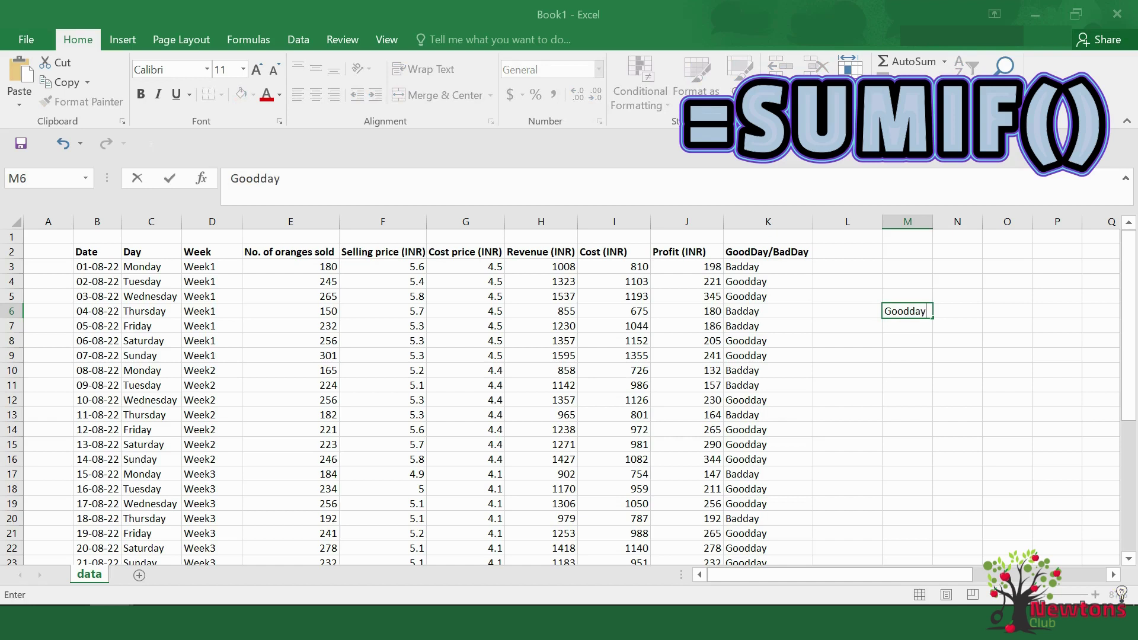
pyautogui.press('Return')
pyautogui.write('Badday')
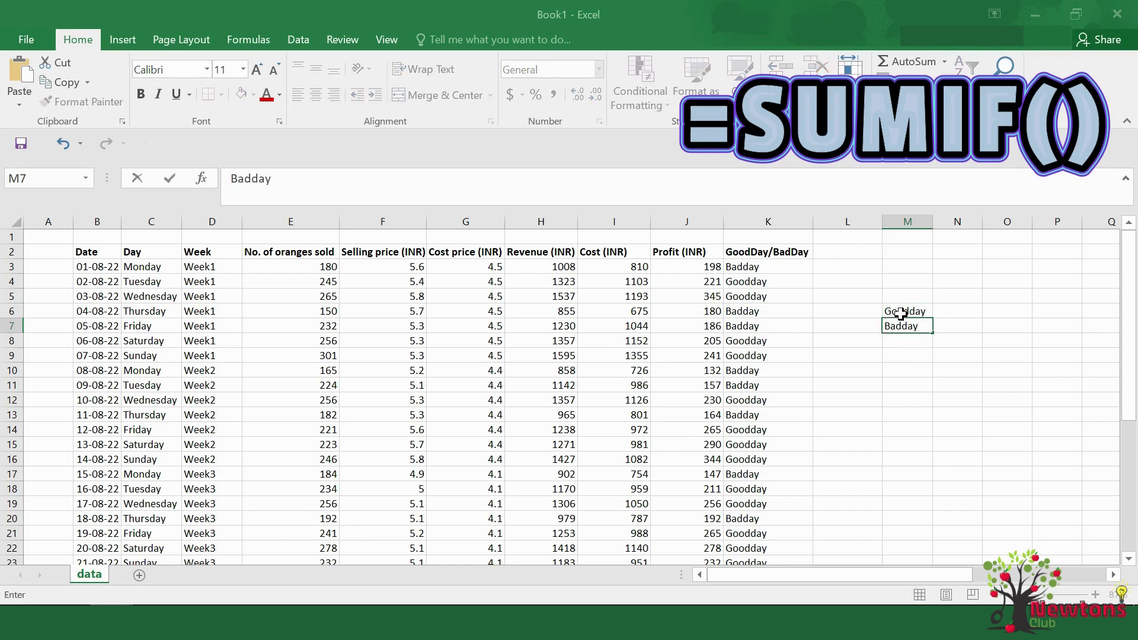
pyautogui.press('Return')
# Step: In N6, enter a SUMIF formula with criteria range K3:K33, criterion M6 and sum range J3:J33 to total the Goodday profit
pyautogui.click(959, 314)
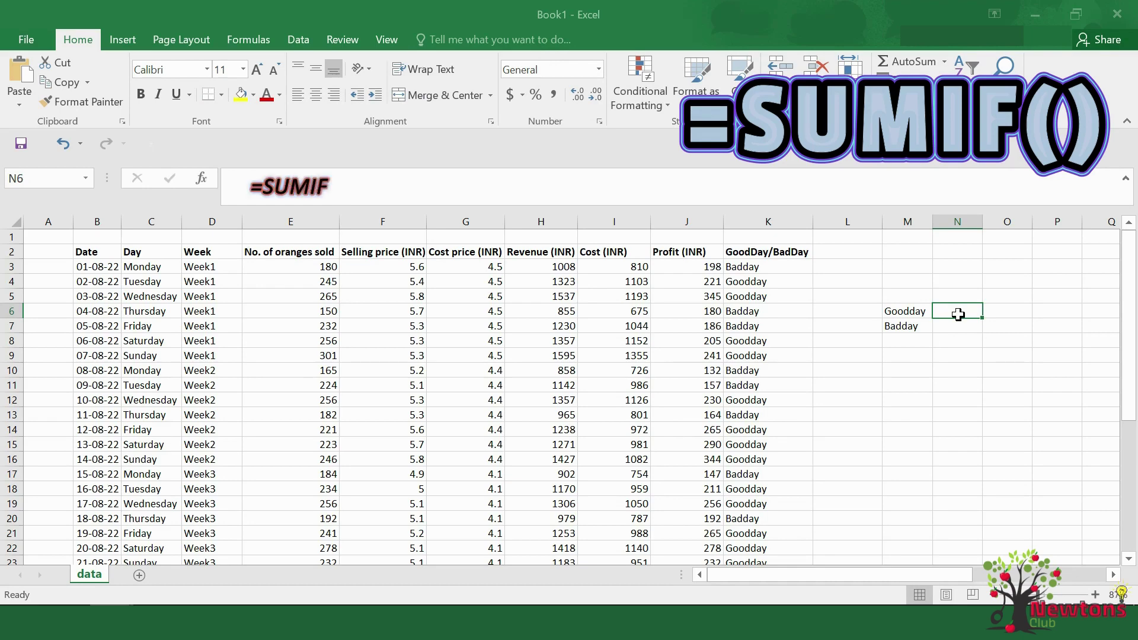
pyautogui.write('=sumif')
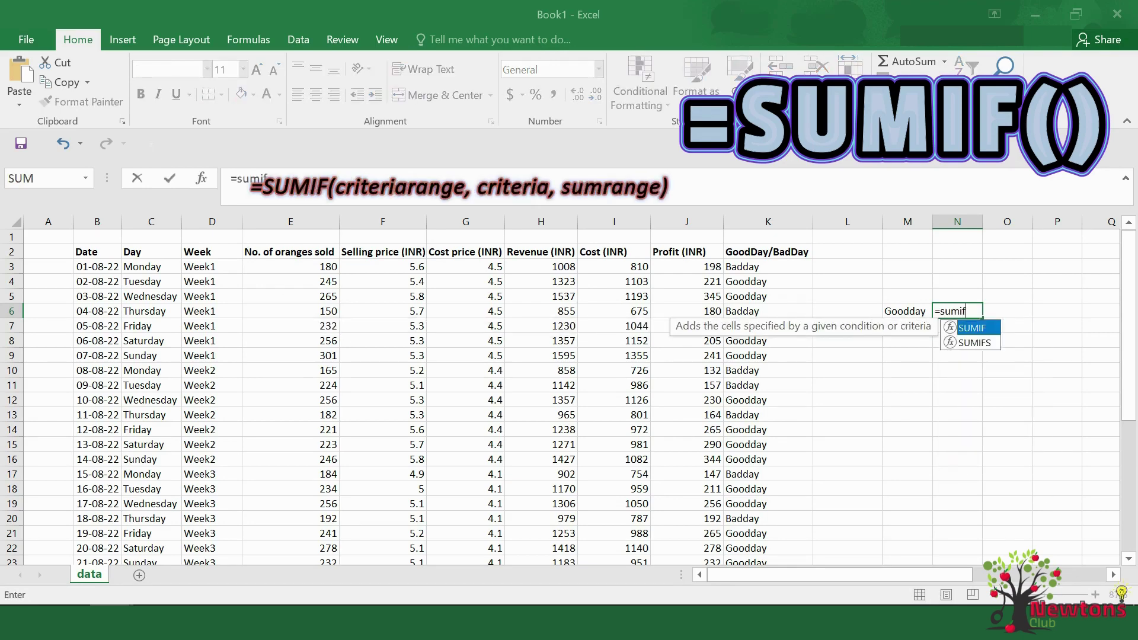
pyautogui.write('(')
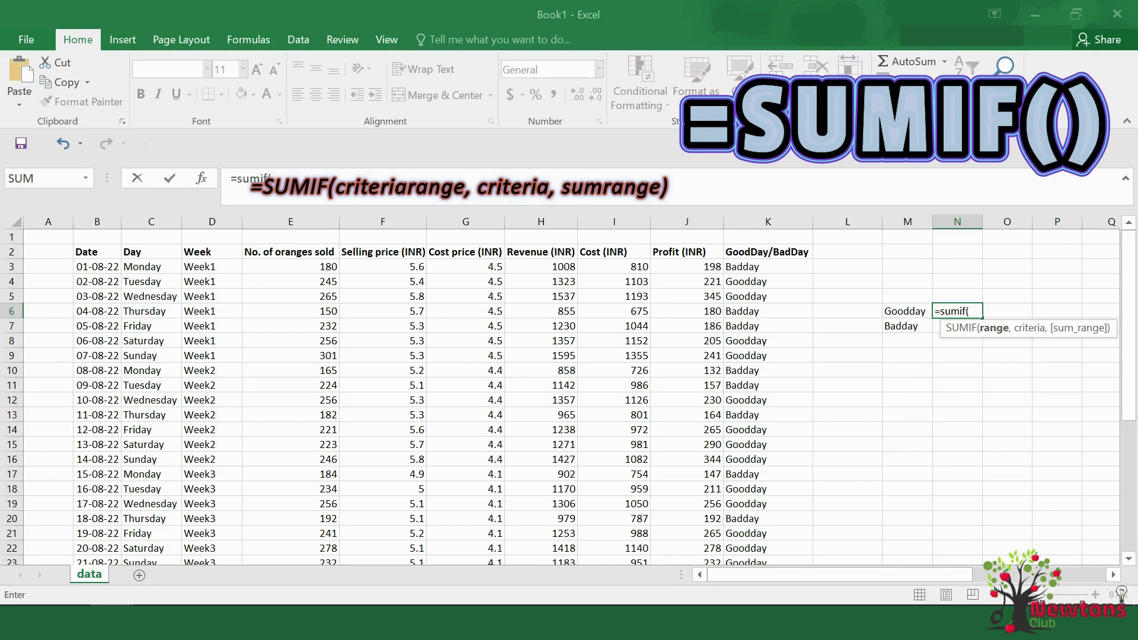
pyautogui.moveTo(773, 271); pyautogui.dragTo(750, 487)
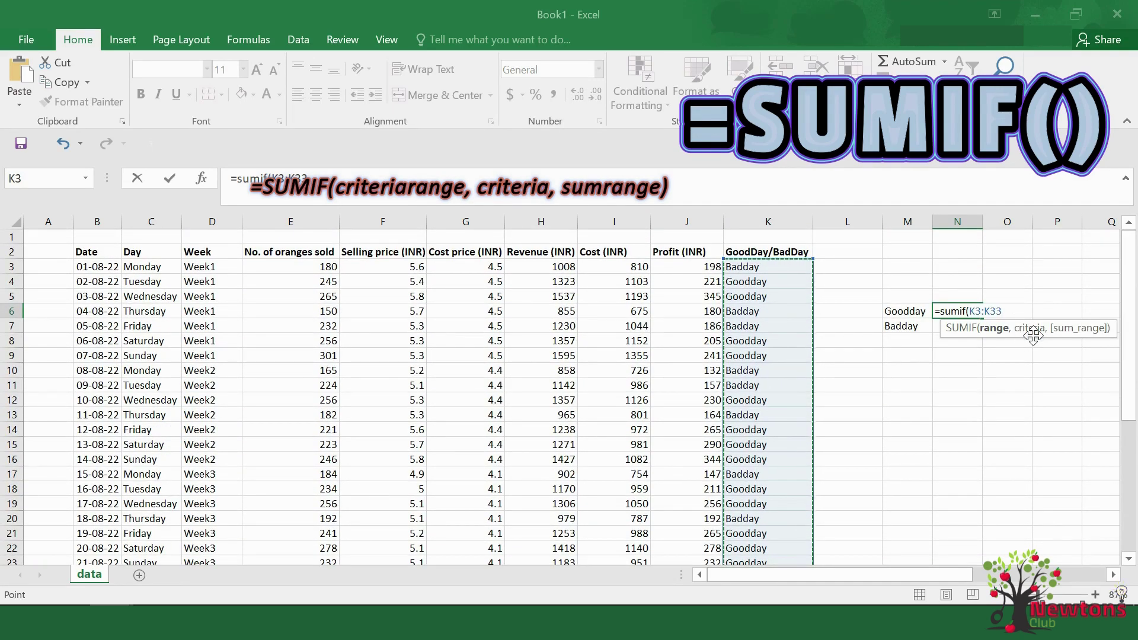
pyautogui.write(',')
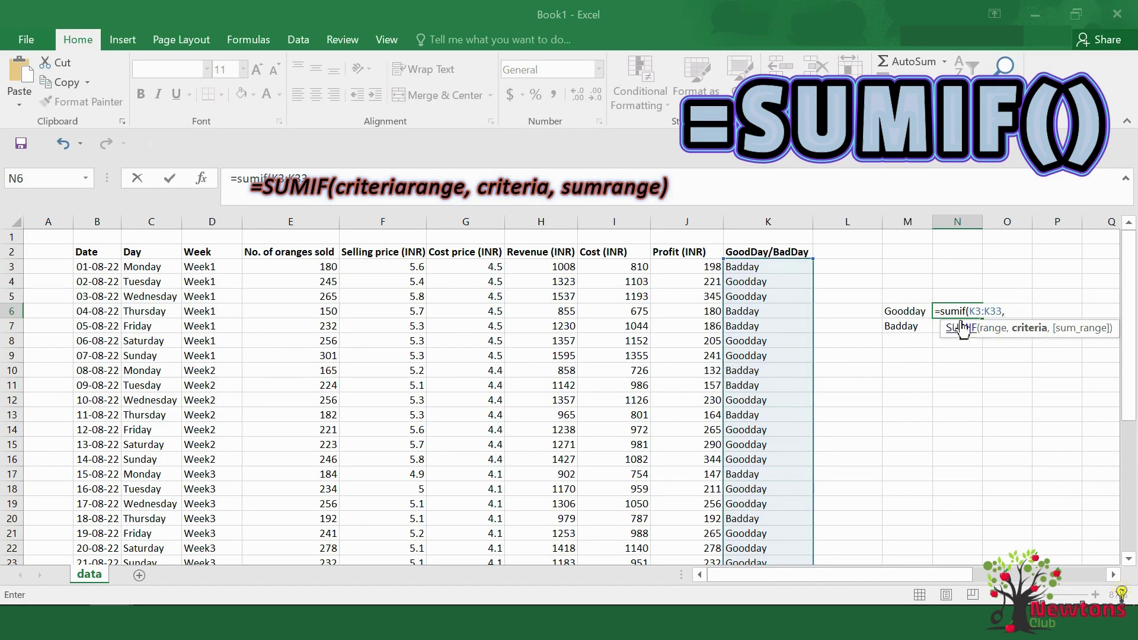
pyautogui.click(904, 311)
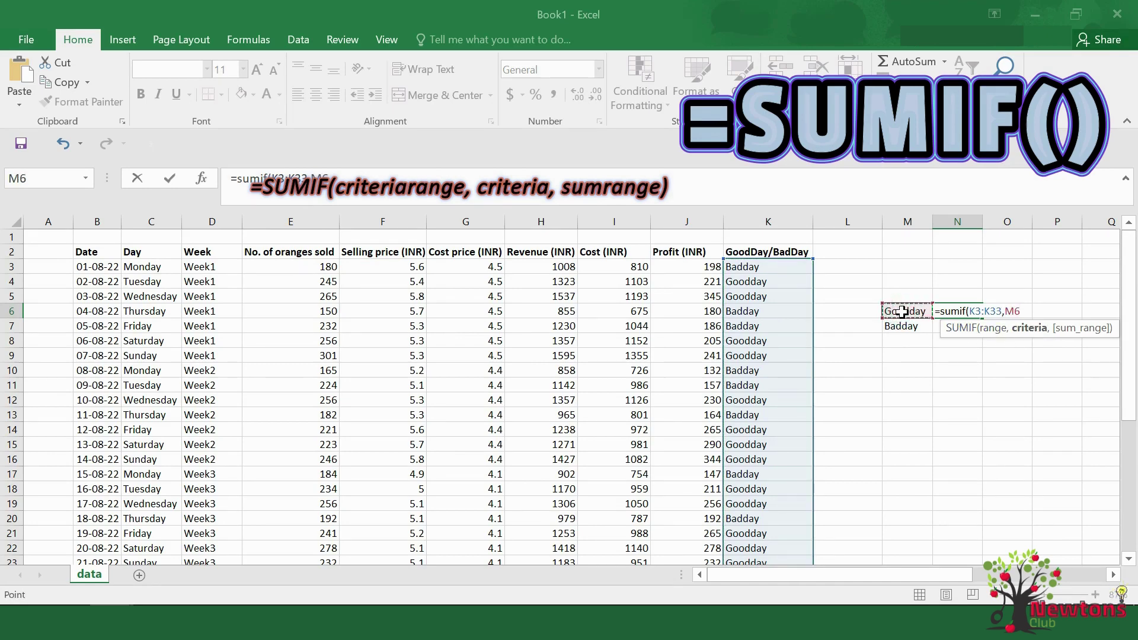
pyautogui.write(',')
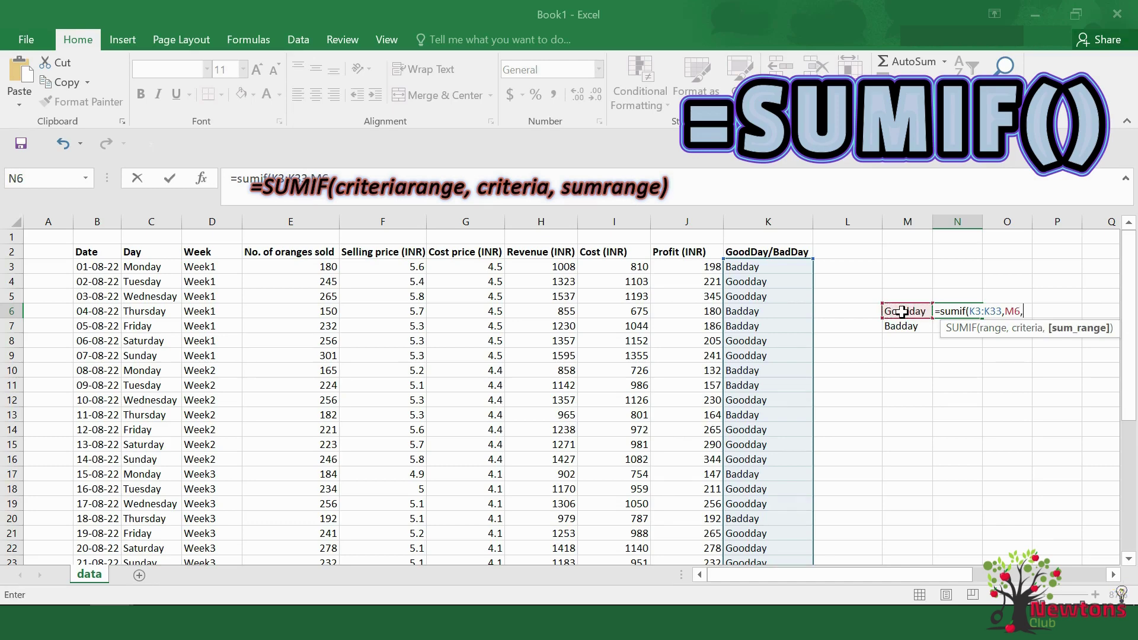
pyautogui.click(698, 266)
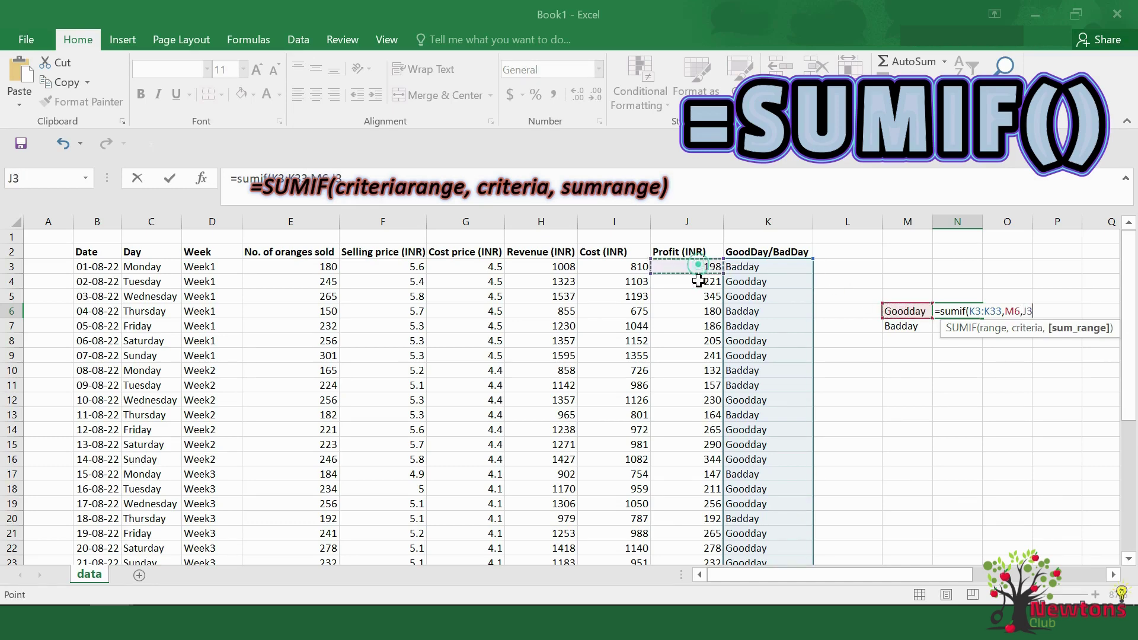
pyautogui.moveTo(698, 281); pyautogui.dragTo(710, 534)
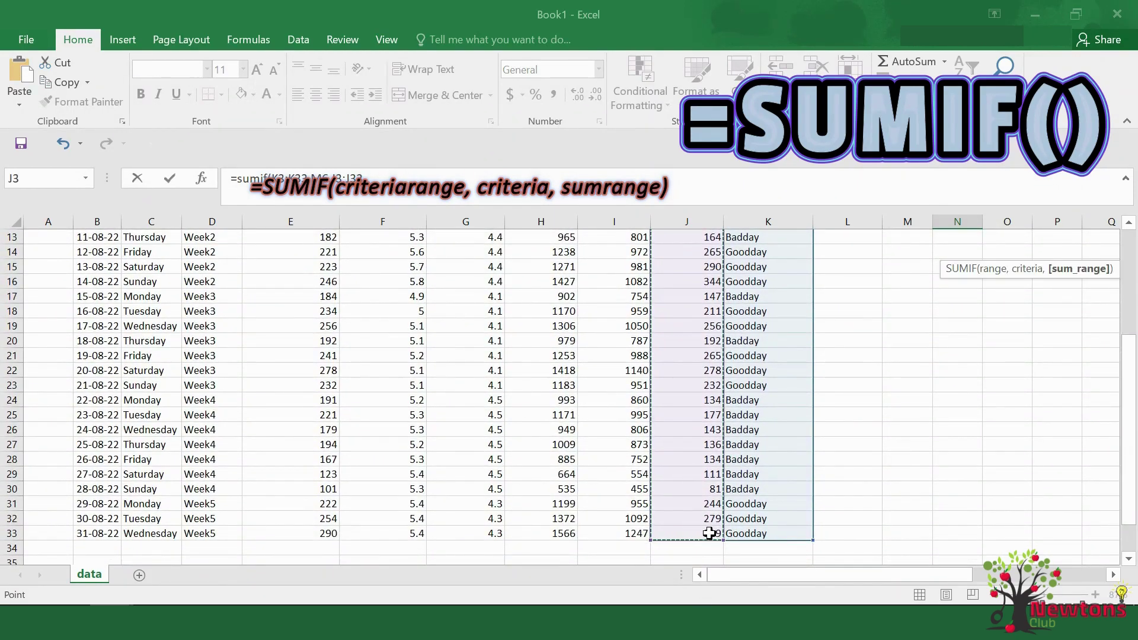
pyautogui.press('Return')
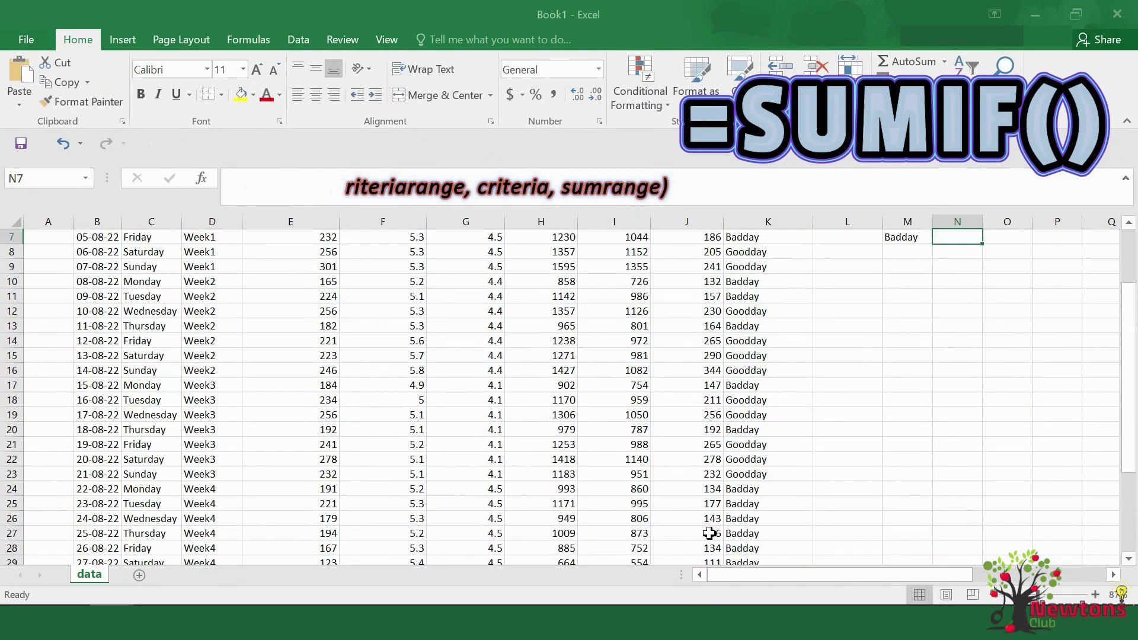
# Step: In N7, enter a SUMIF formula with criteria range K3:K33 and criterion M7, summing the Profit column for Badday
pyautogui.scroll(1, 709, 533)
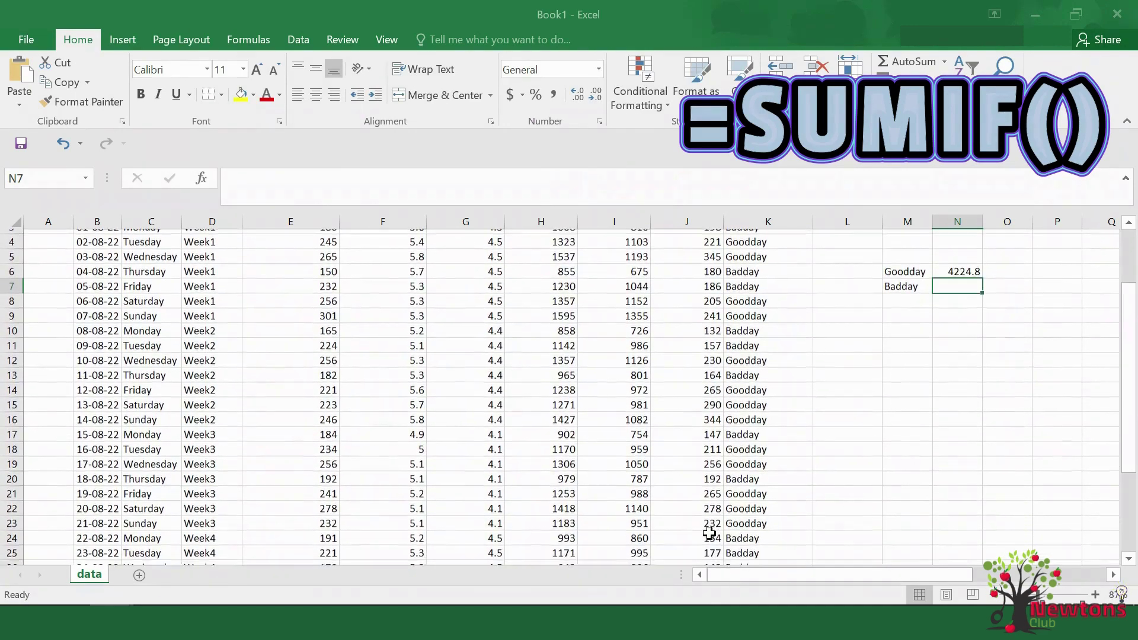
pyautogui.scroll(1, 710, 533)
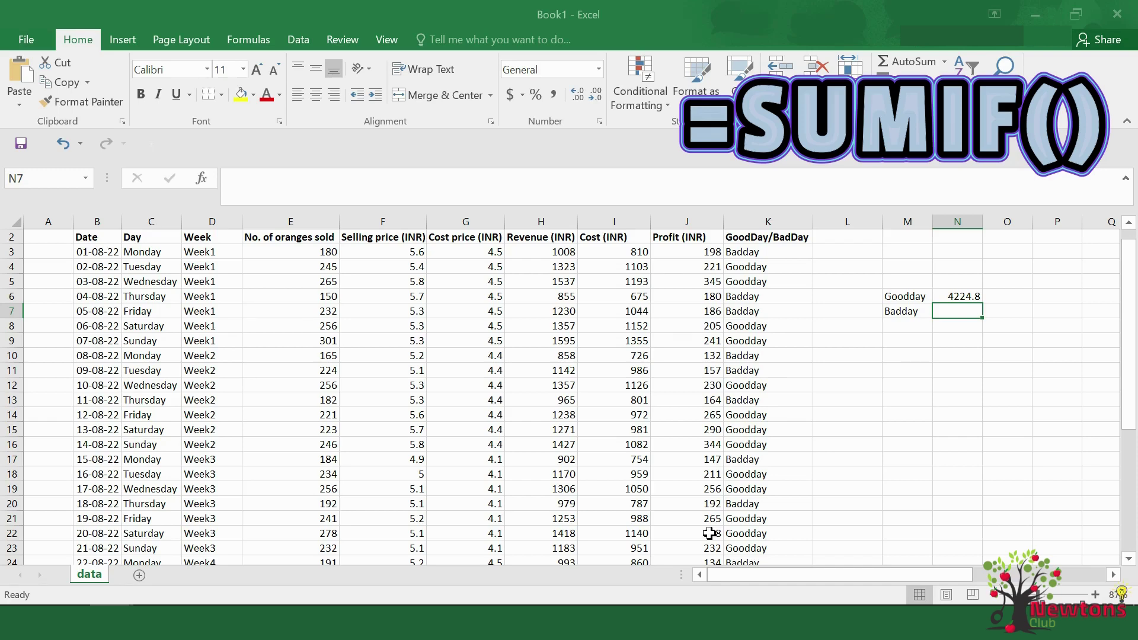
pyautogui.write('=sumif')
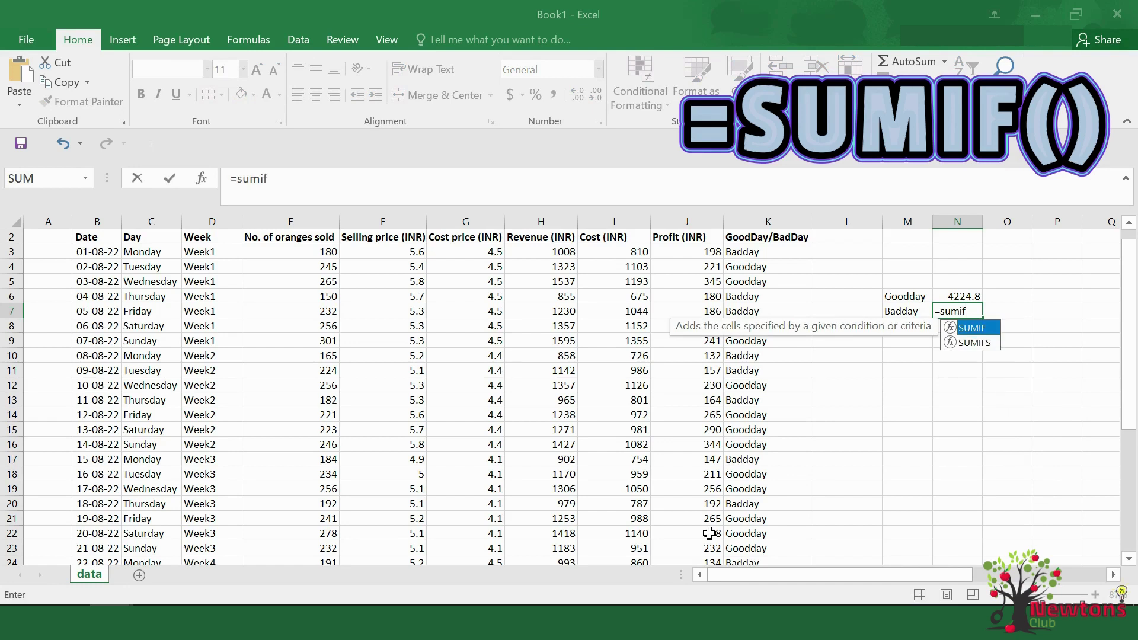
pyautogui.write('(')
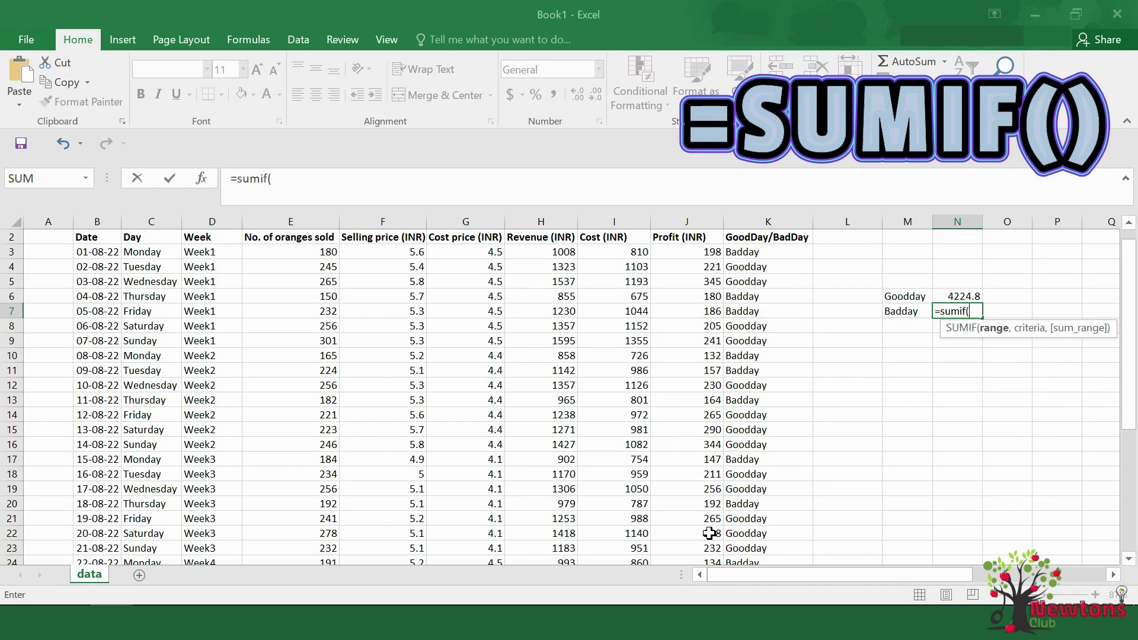
pyautogui.click(742, 251)
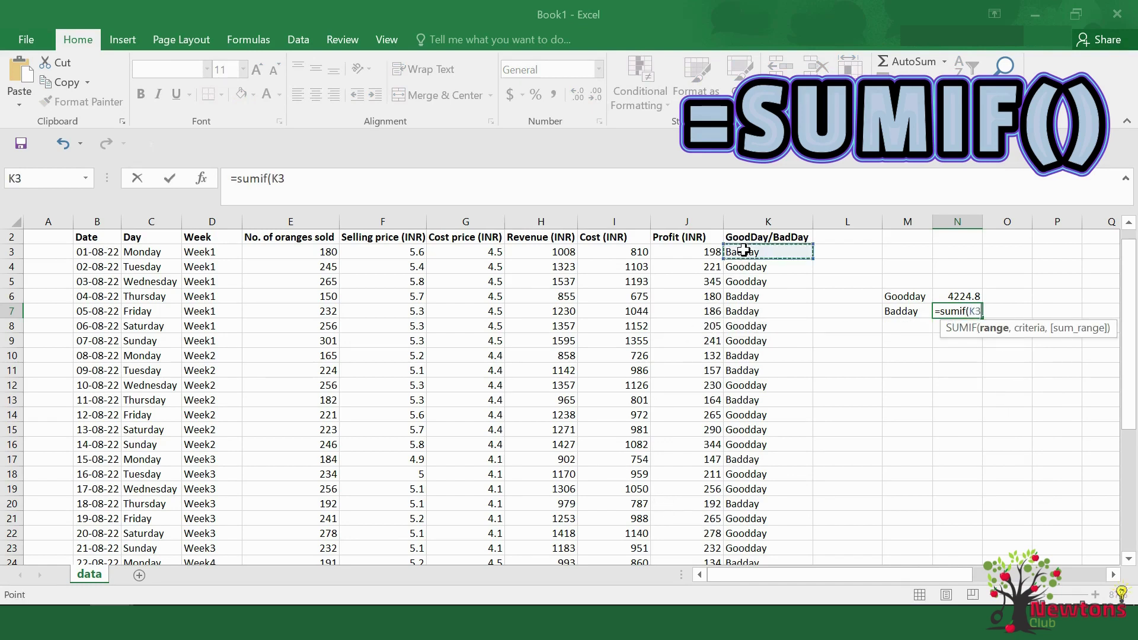
pyautogui.moveTo(743, 250); pyautogui.dragTo(753, 523)
pyautogui.write(',')
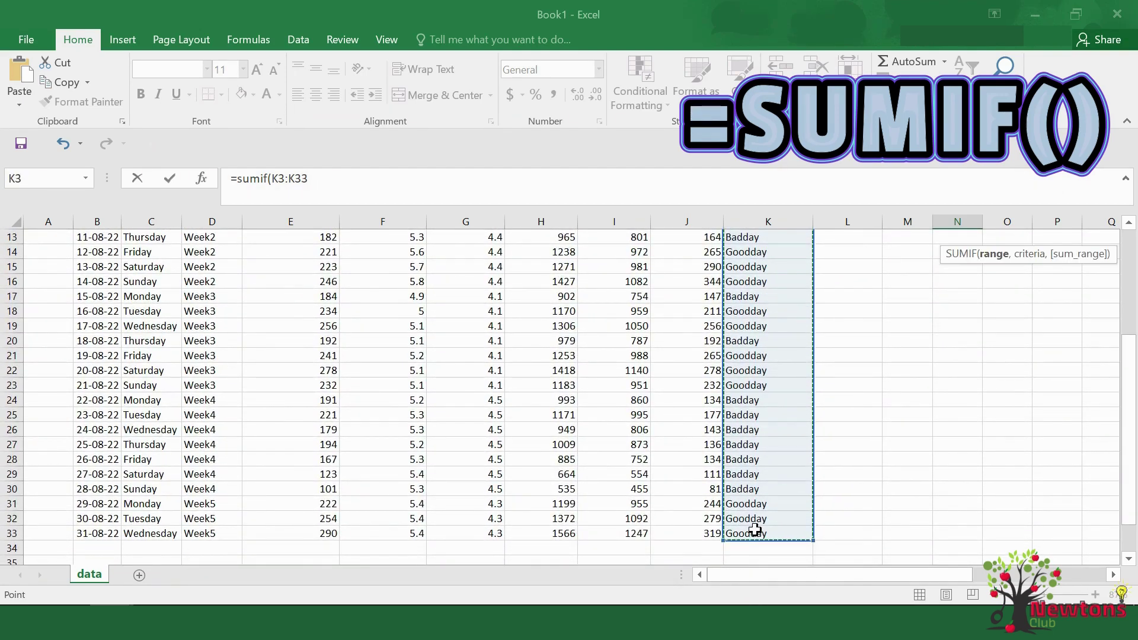
pyautogui.scroll(4, 755, 529)
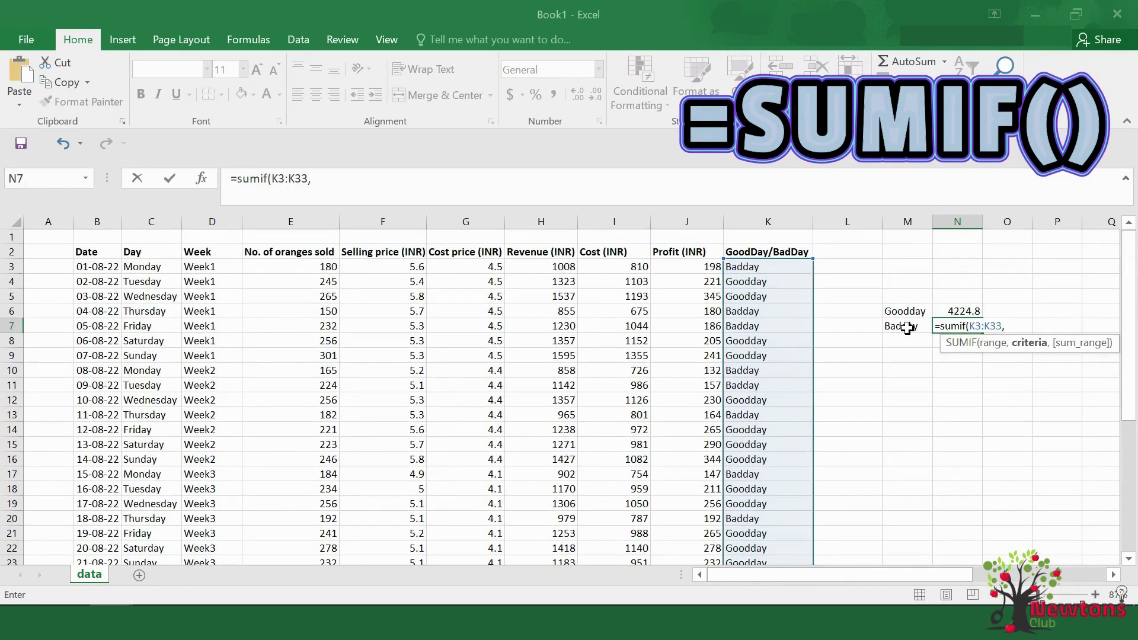
pyautogui.click(906, 326)
pyautogui.write(',')
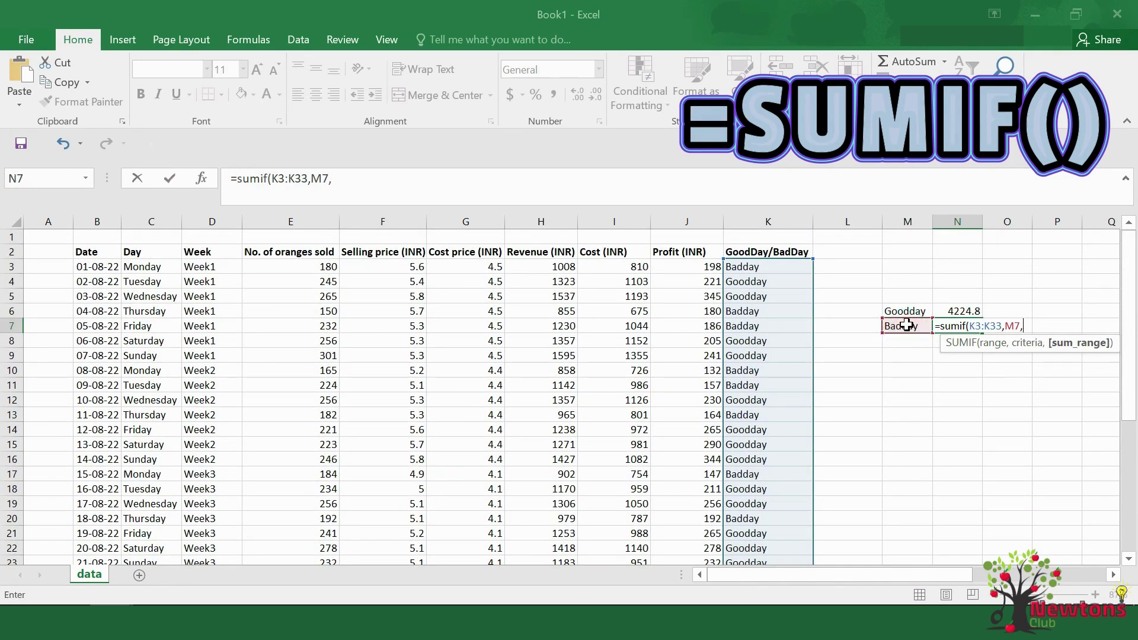
pyautogui.click(694, 269)
pyautogui.moveTo(694, 268); pyautogui.dragTo(700, 544)
pyautogui.press('Return')
# Step: In O6, enter an AVERAGEIF formula with criteria range K3:K33, criterion M6 and average range J3:J33 to average the Goodday profit
pyautogui.scroll(3, 700, 544)
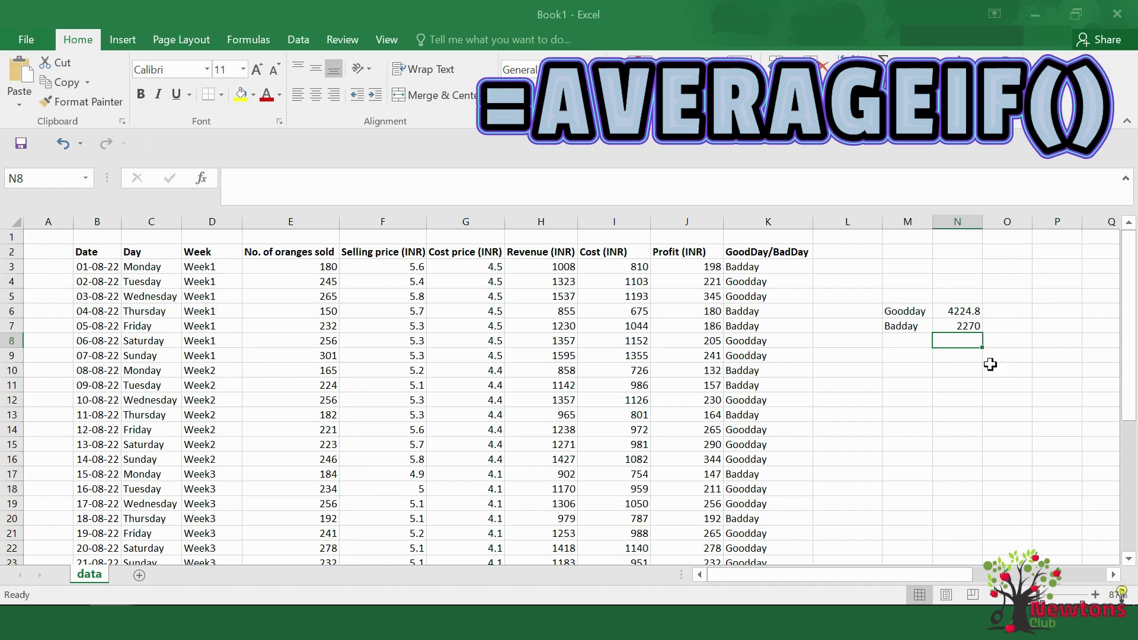
pyautogui.click(1004, 309)
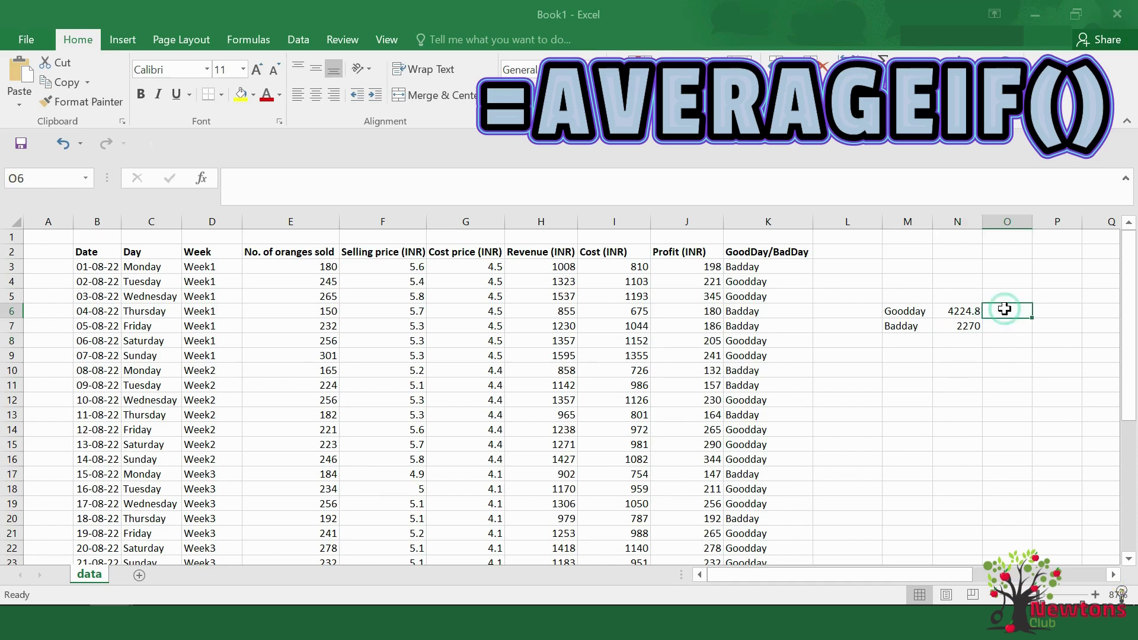
pyautogui.write('=averageif')
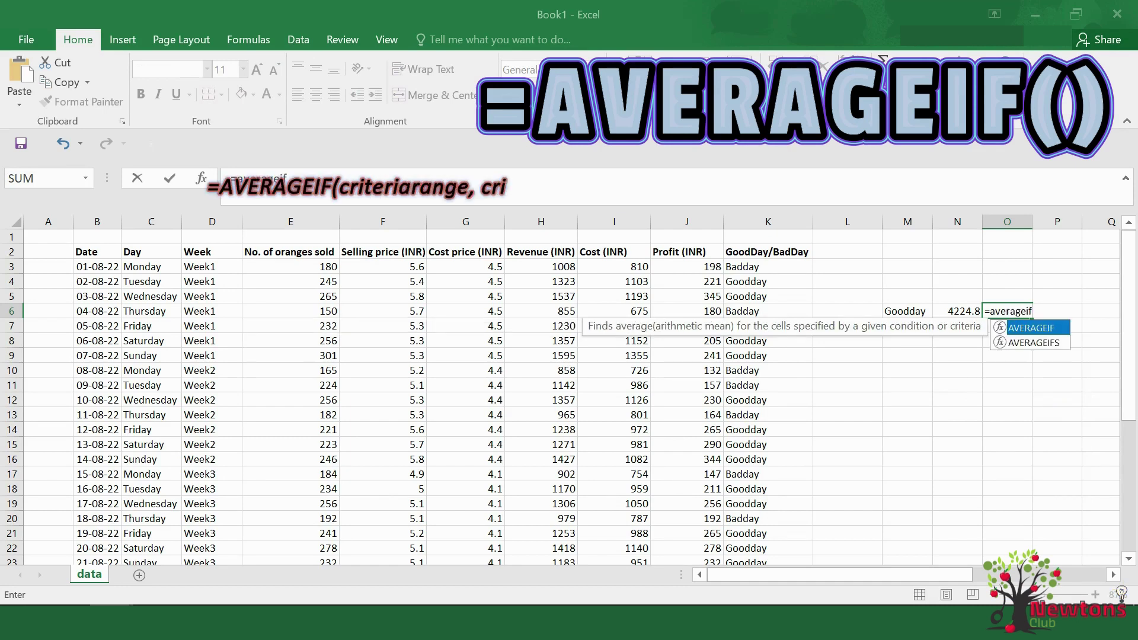
pyautogui.write('(')
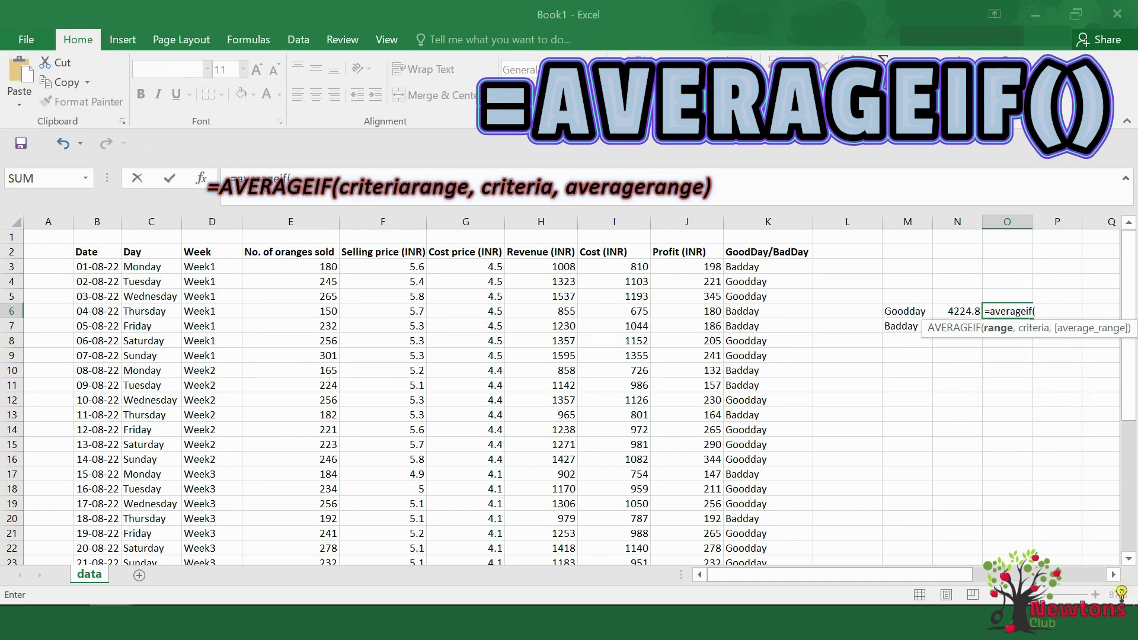
pyautogui.moveTo(774, 268); pyautogui.dragTo(759, 534)
pyautogui.write(',')
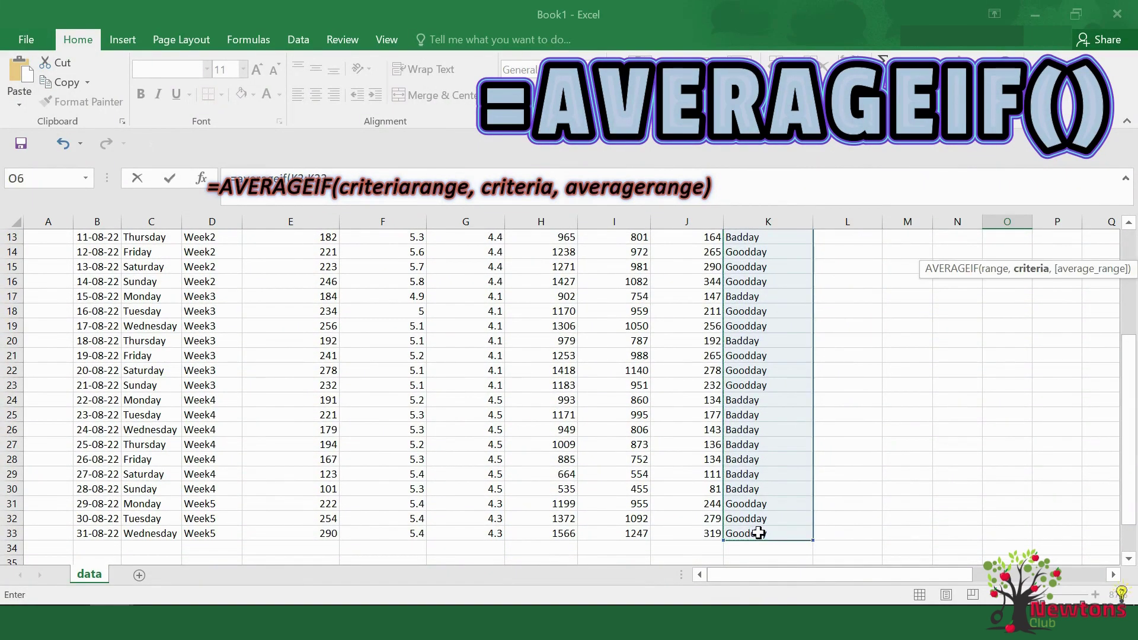
pyautogui.scroll(4, 845, 419)
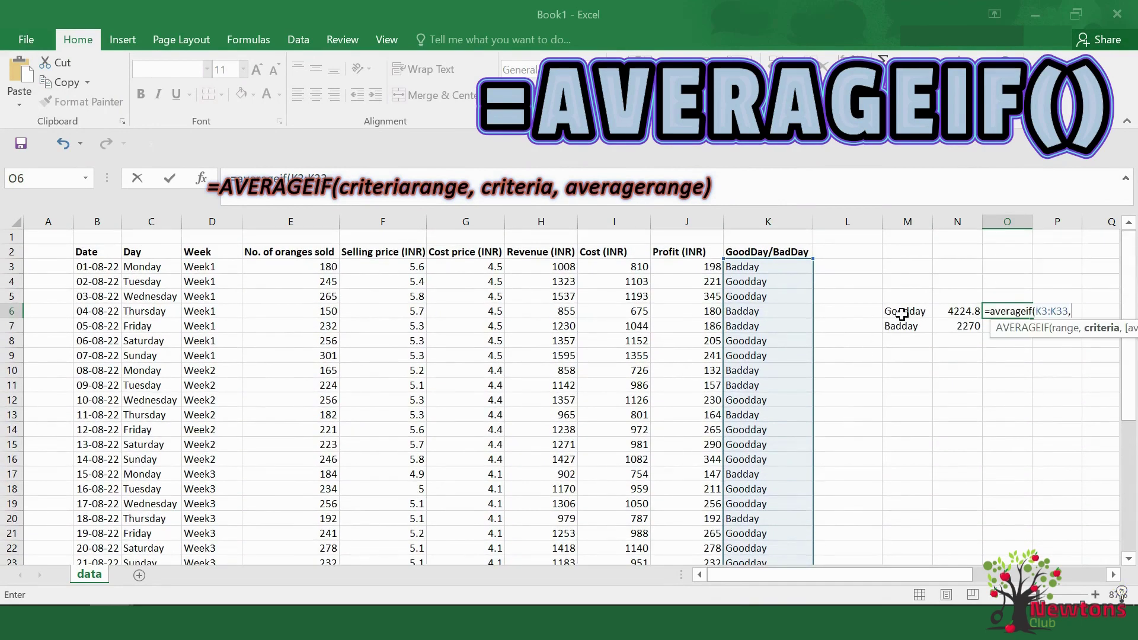
pyautogui.click(902, 314)
pyautogui.write(',')
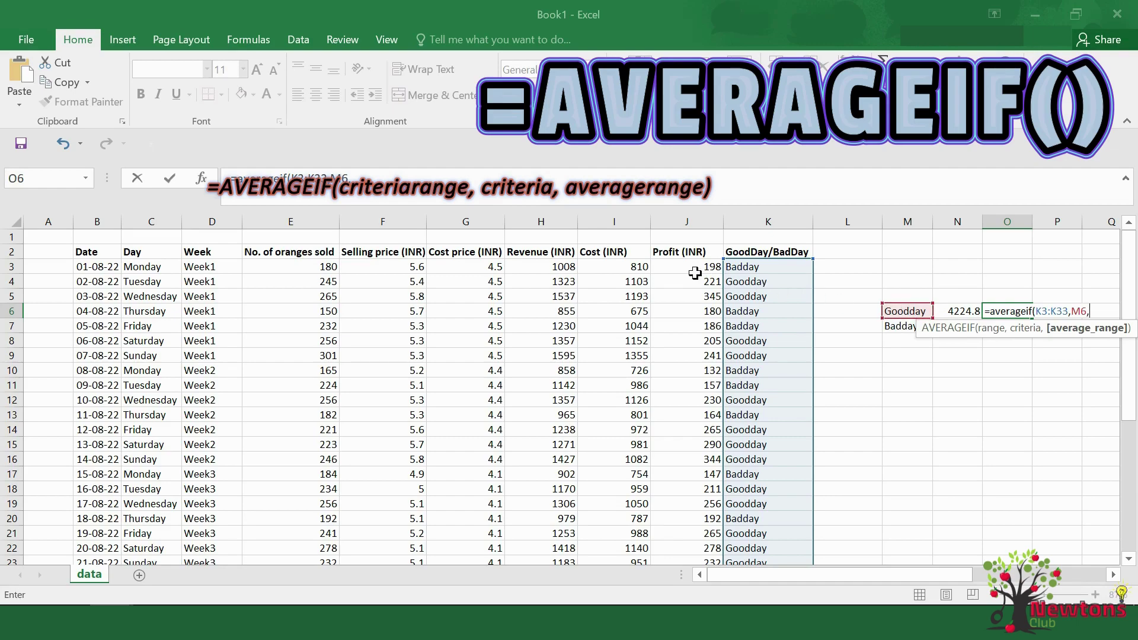
pyautogui.moveTo(690, 267); pyautogui.dragTo(702, 535)
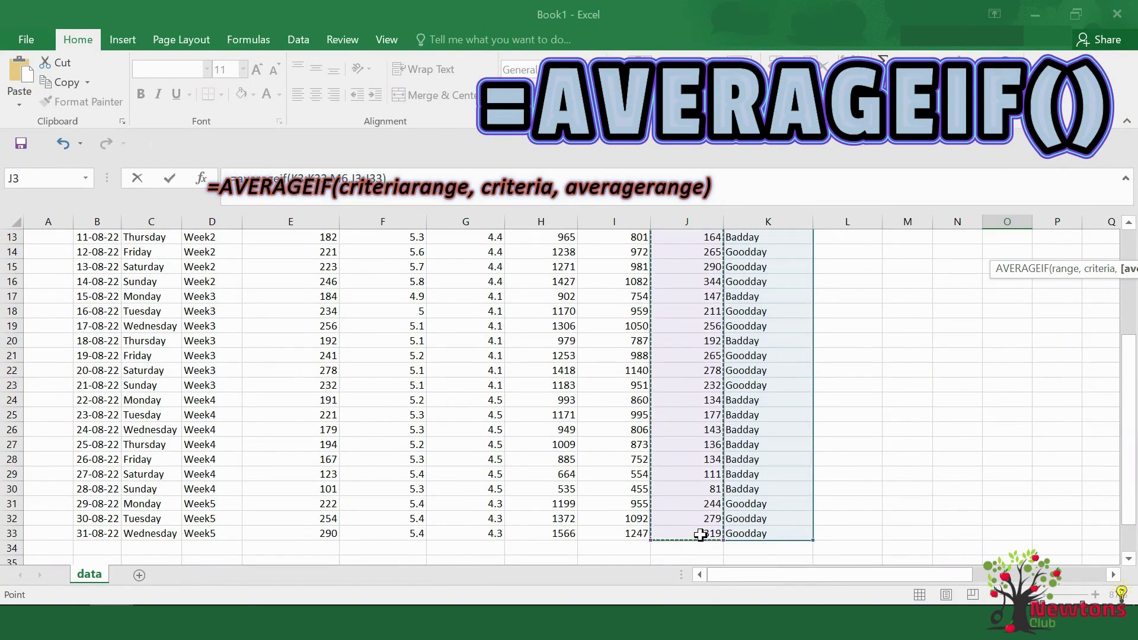
pyautogui.press('Return')
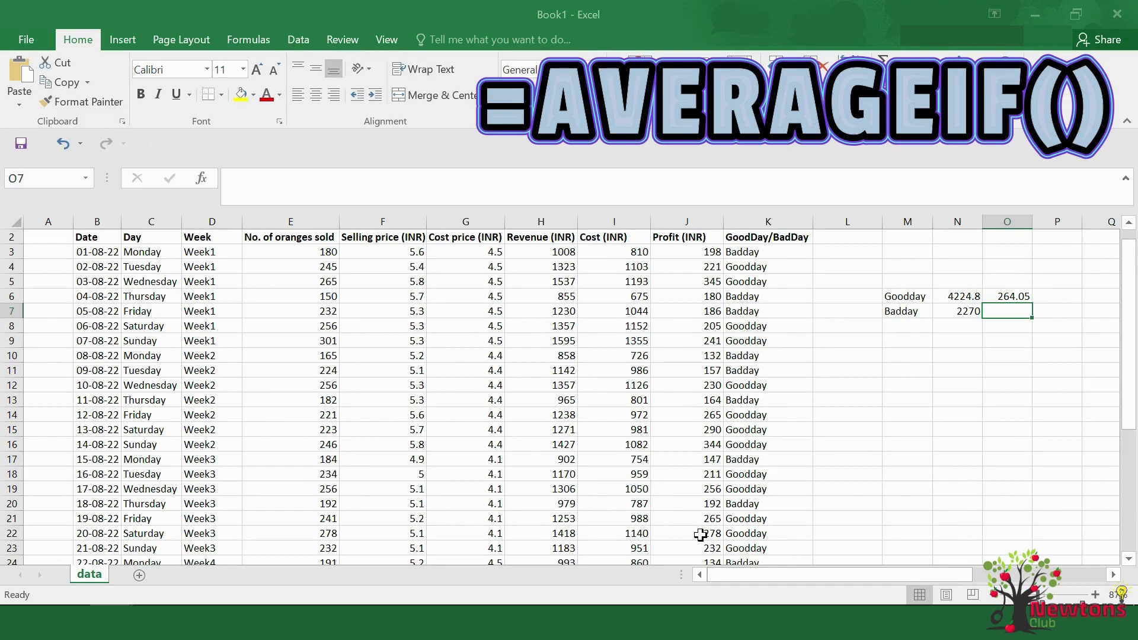
# Step: In O7, enter an AVERAGEIF formula with criteria range K3:K33, criterion M7 and average range J3:J33 for the Badday profit
pyautogui.write('=')
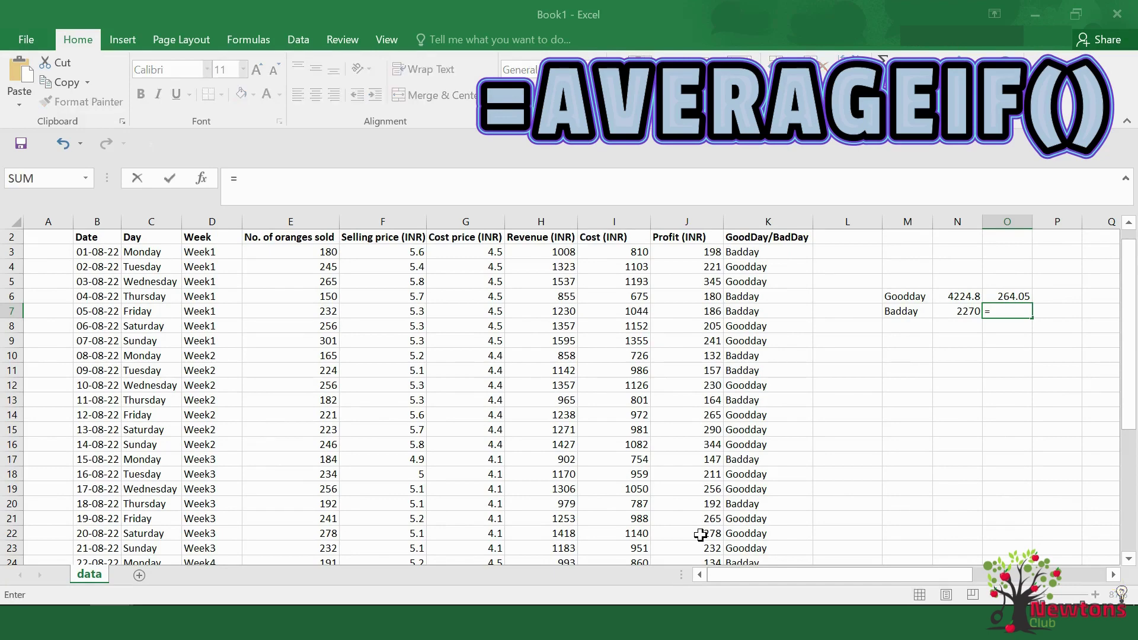
pyautogui.write('averageif')
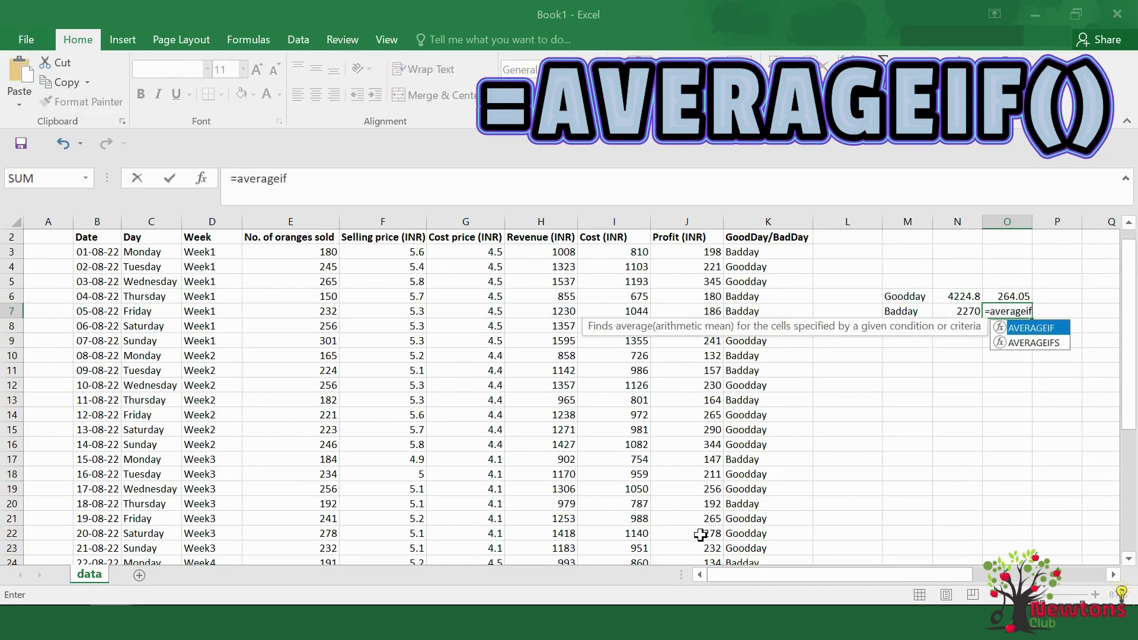
pyautogui.write('(')
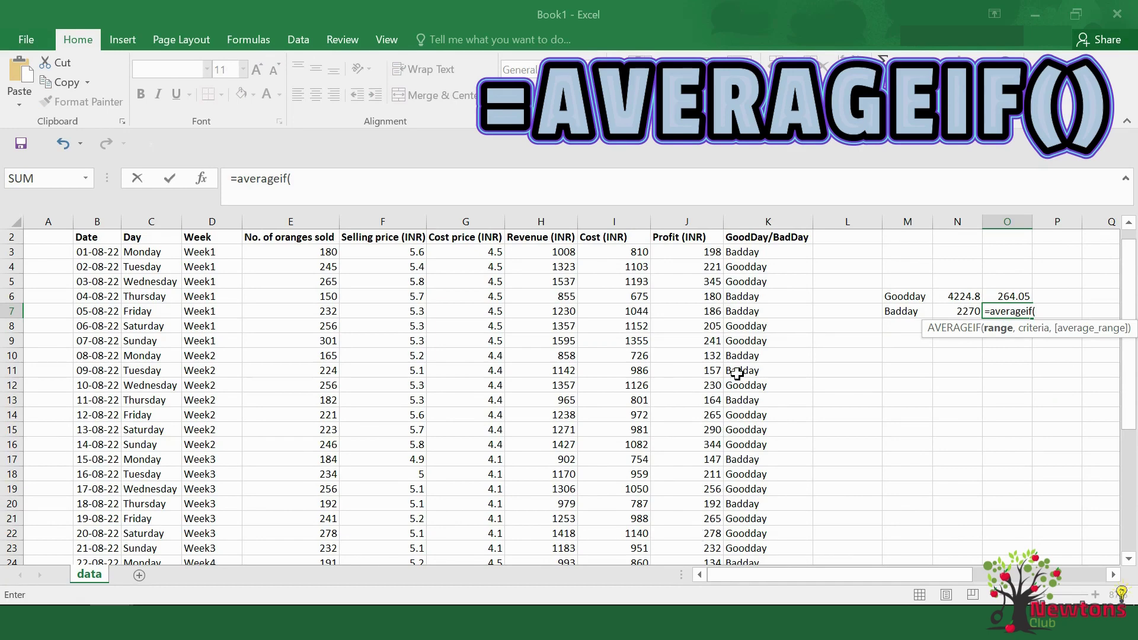
pyautogui.moveTo(756, 253); pyautogui.dragTo(754, 532)
pyautogui.write(',')
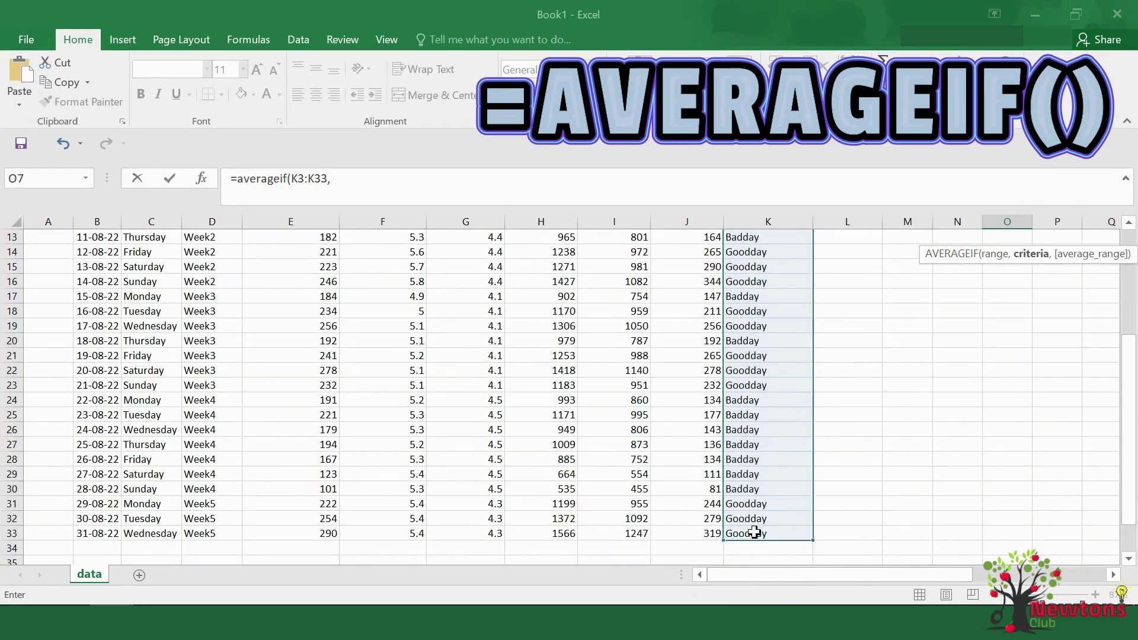
pyautogui.scroll(4, 754, 528)
pyautogui.click(902, 329)
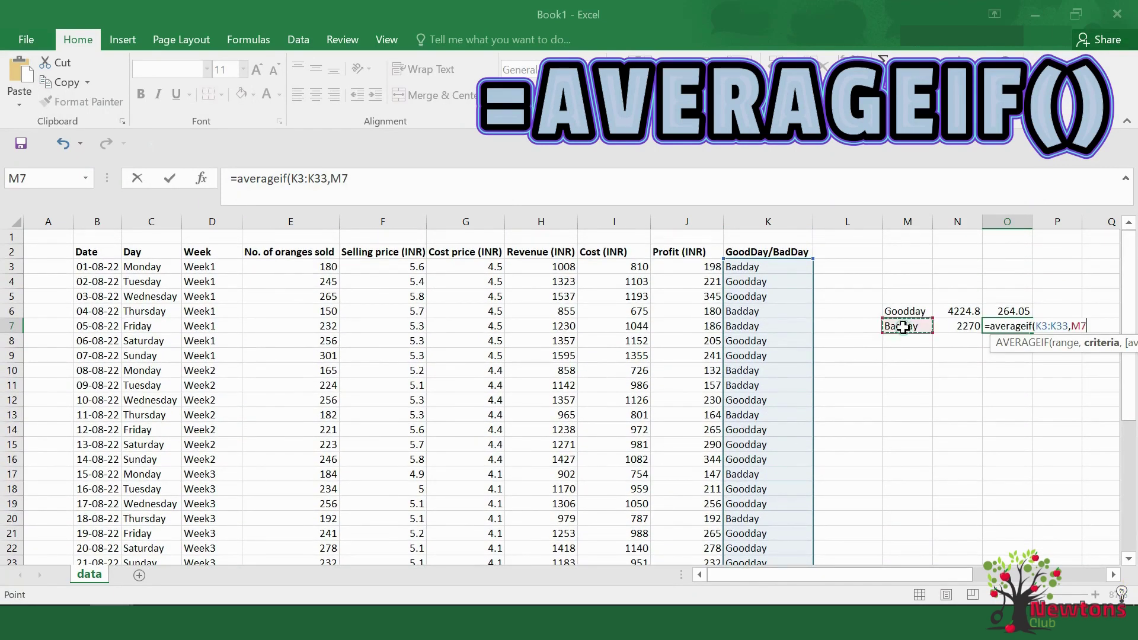
pyautogui.write(',')
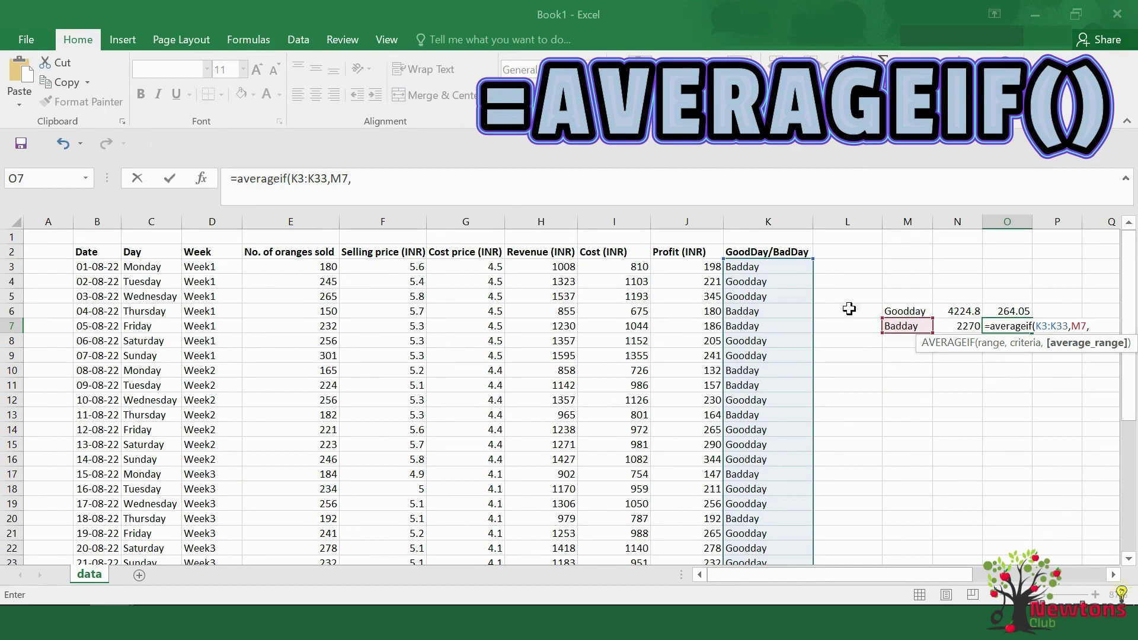
pyautogui.moveTo(698, 269); pyautogui.dragTo(699, 535)
pyautogui.write(')')
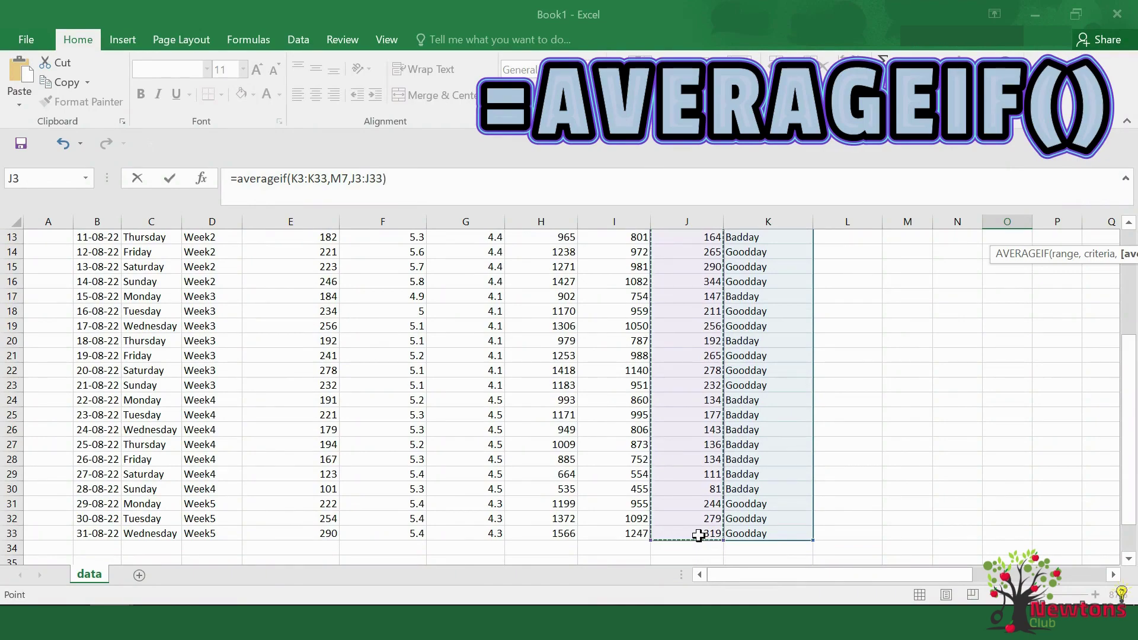
pyautogui.press('Return')
pyautogui.scroll(3, 698, 535)
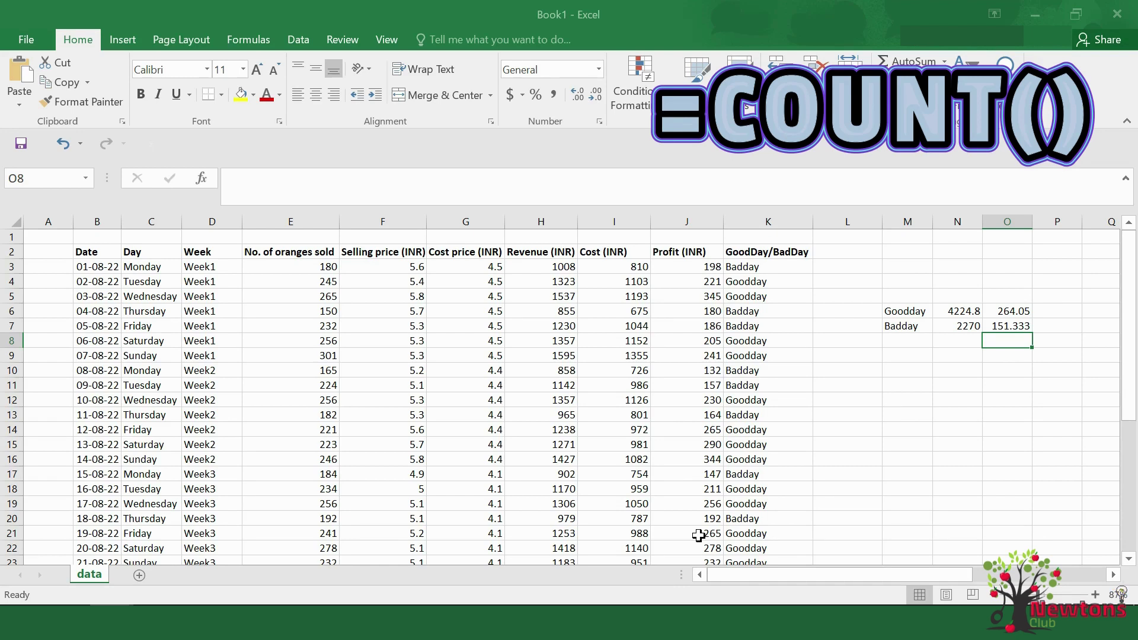
# Step: Enter the numbers 1, 2, 3, 4 and 5 in cells M10 to M14
pyautogui.click(900, 366)
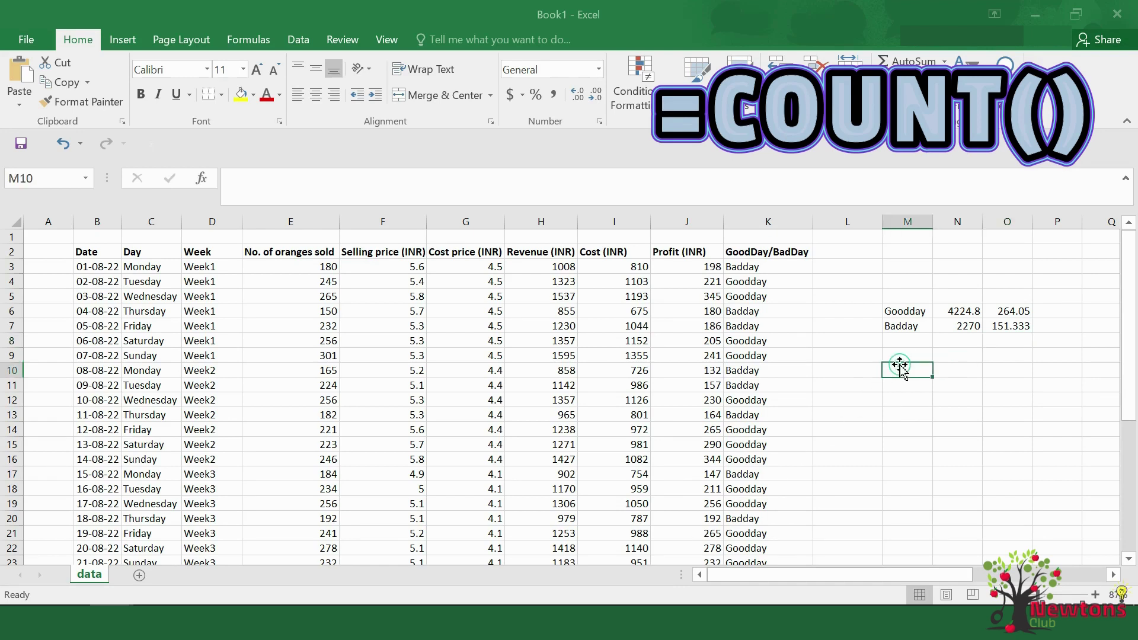
pyautogui.write('1')
pyautogui.press('Return')
pyautogui.write('2')
pyautogui.press('Return')
pyautogui.write('3')
pyautogui.press('Return')
pyautogui.write('4')
pyautogui.press('Return')
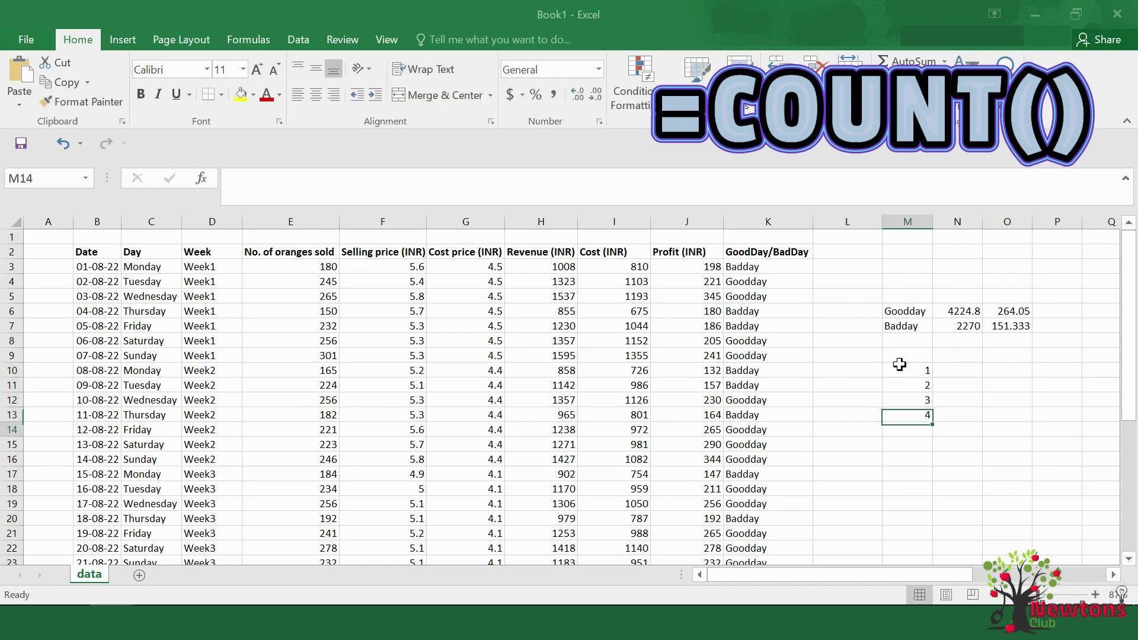
pyautogui.write('5')
pyautogui.press('Return')
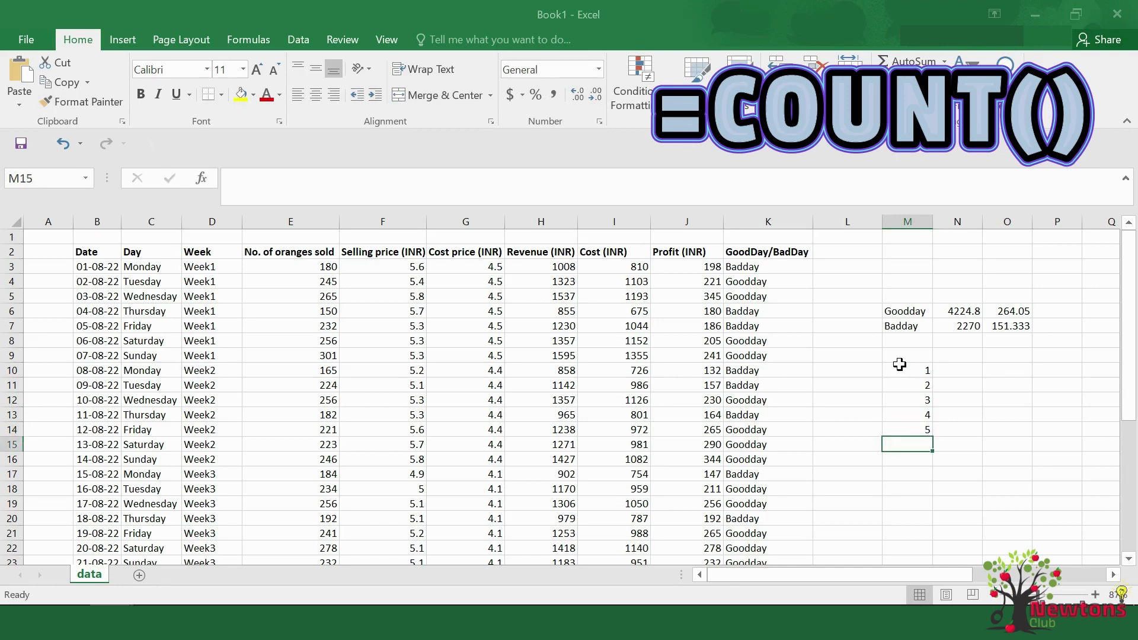
# Step: In M15, enter a COUNT formula over the range M10:M14
pyautogui.write('=cou')
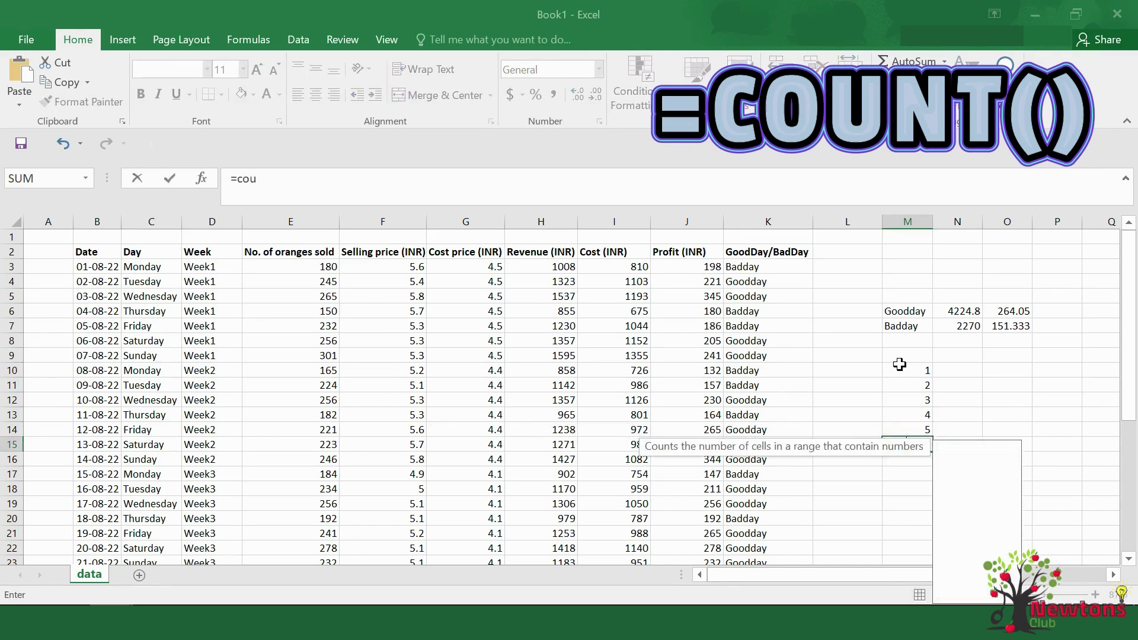
pyautogui.write('nt(')
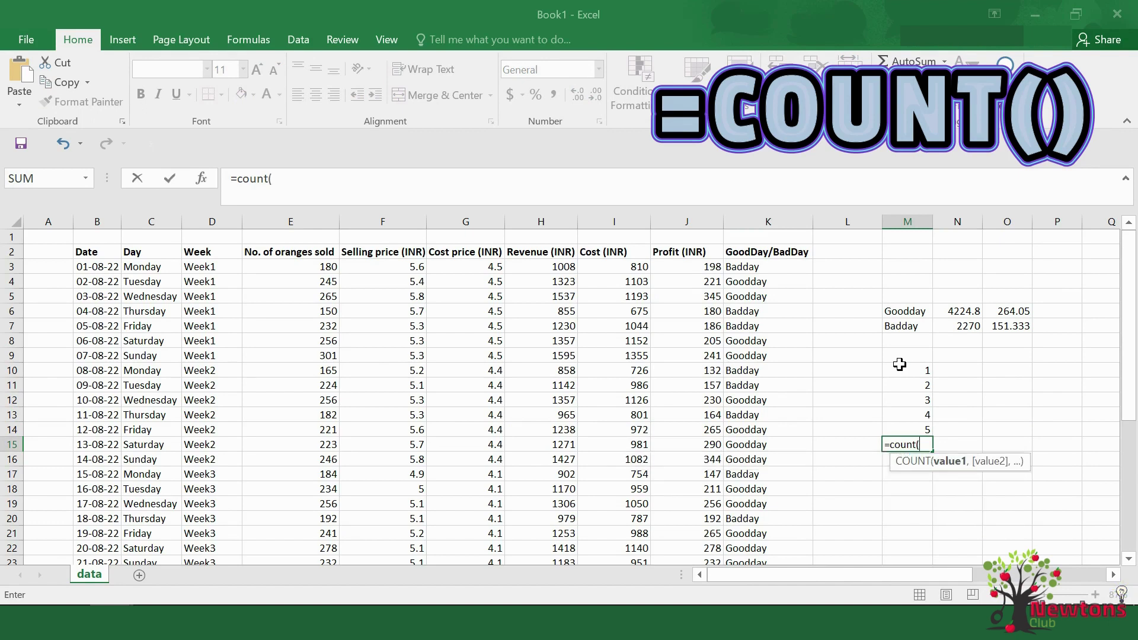
pyautogui.moveTo(924, 368); pyautogui.dragTo(921, 426)
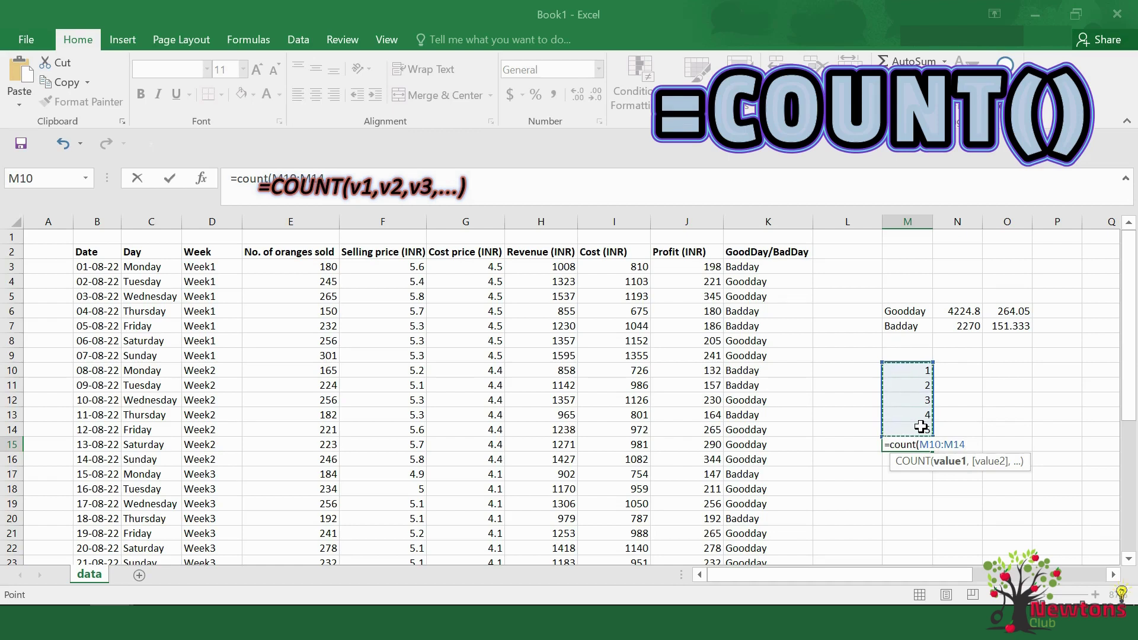
pyautogui.write(')')
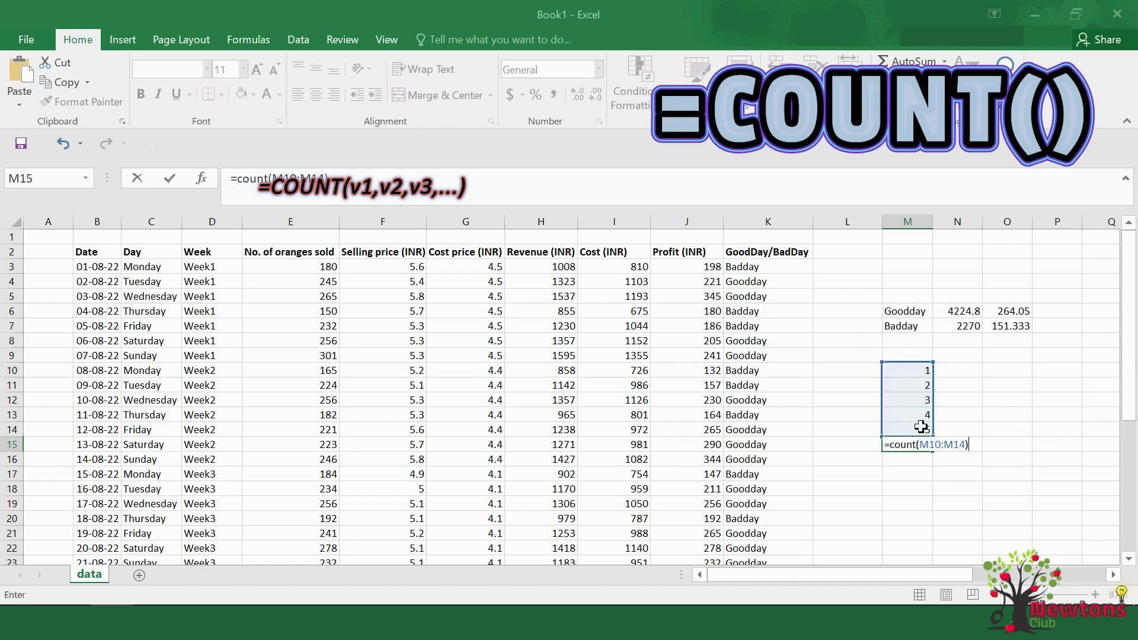
pyautogui.press('Return')
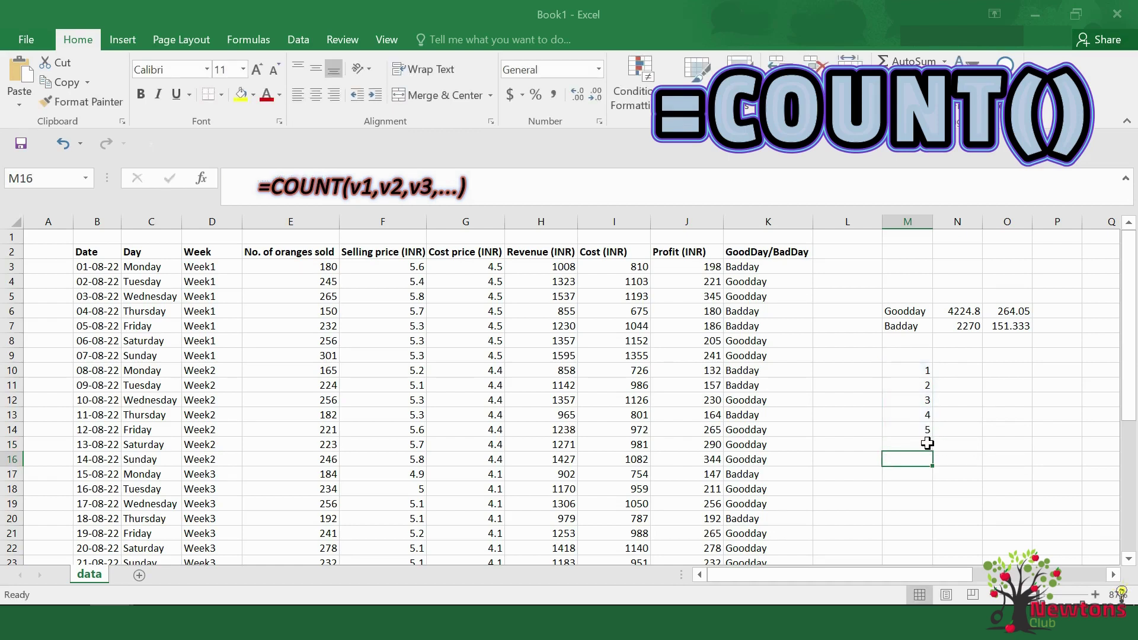
# Step: Replace the formula in M15 with a COUNT over M9:M14, including the blank cell M9
pyautogui.click(926, 443)
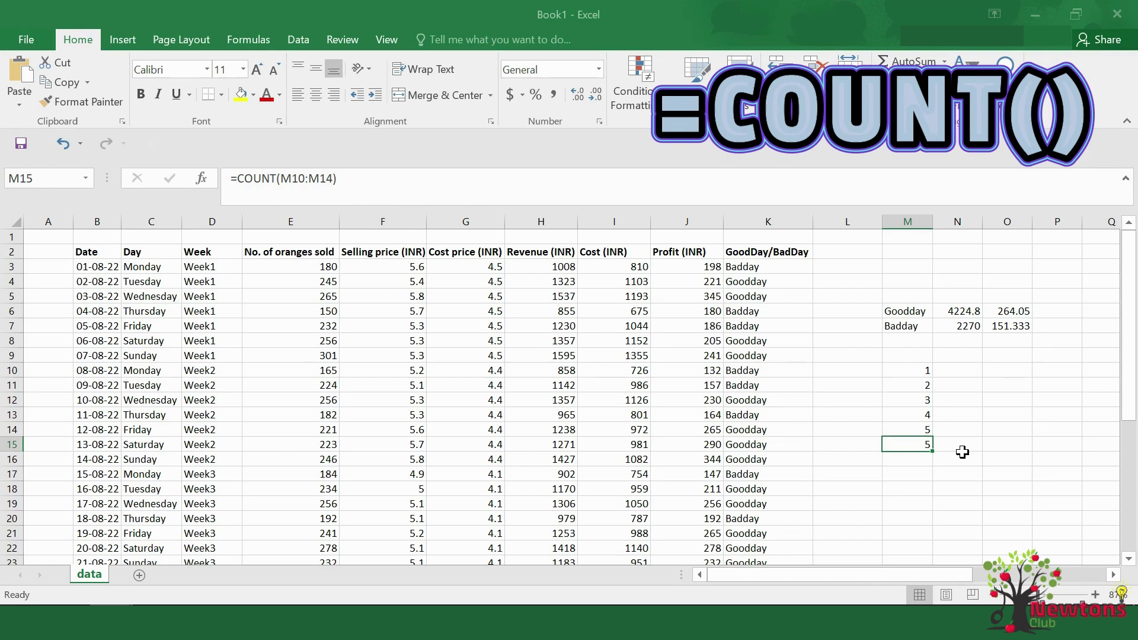
pyautogui.press('Delete')
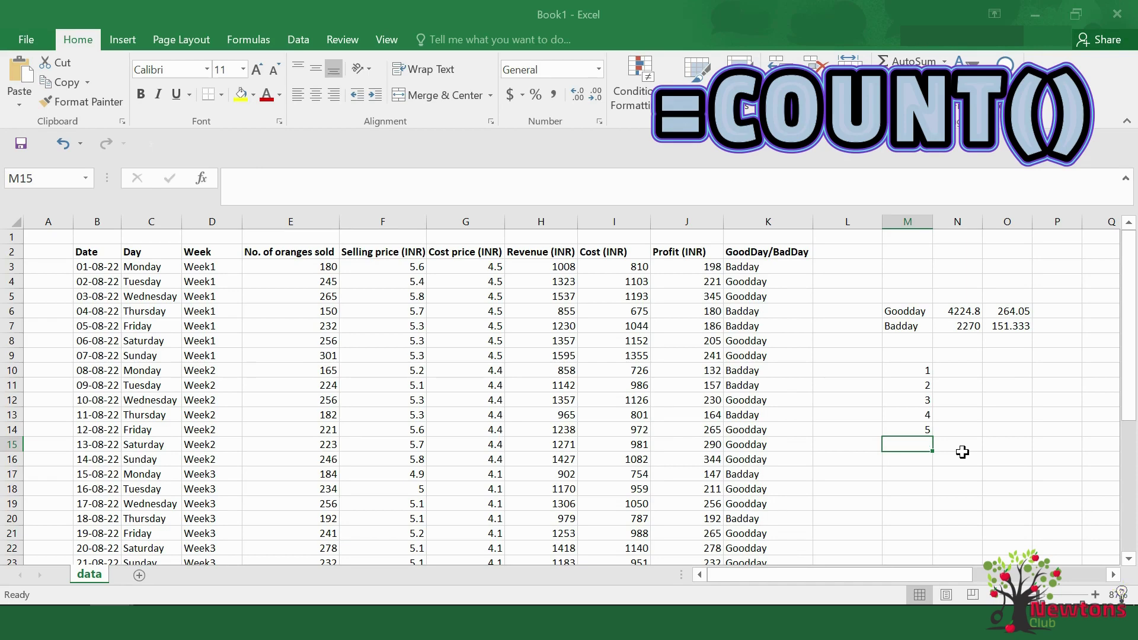
pyautogui.write('=count')
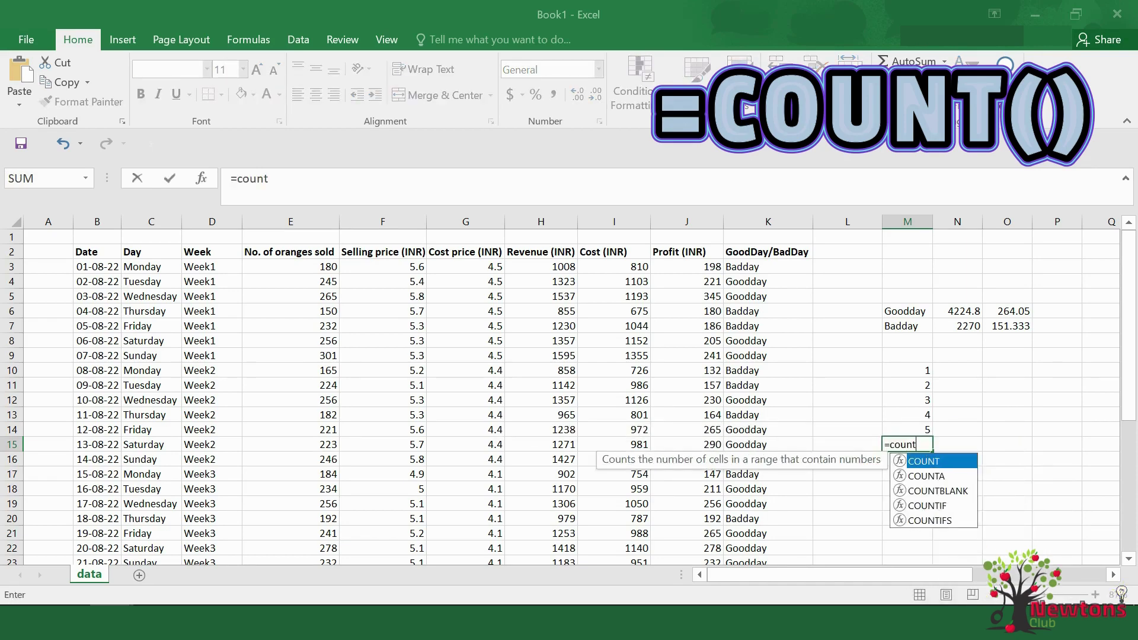
pyautogui.write('(')
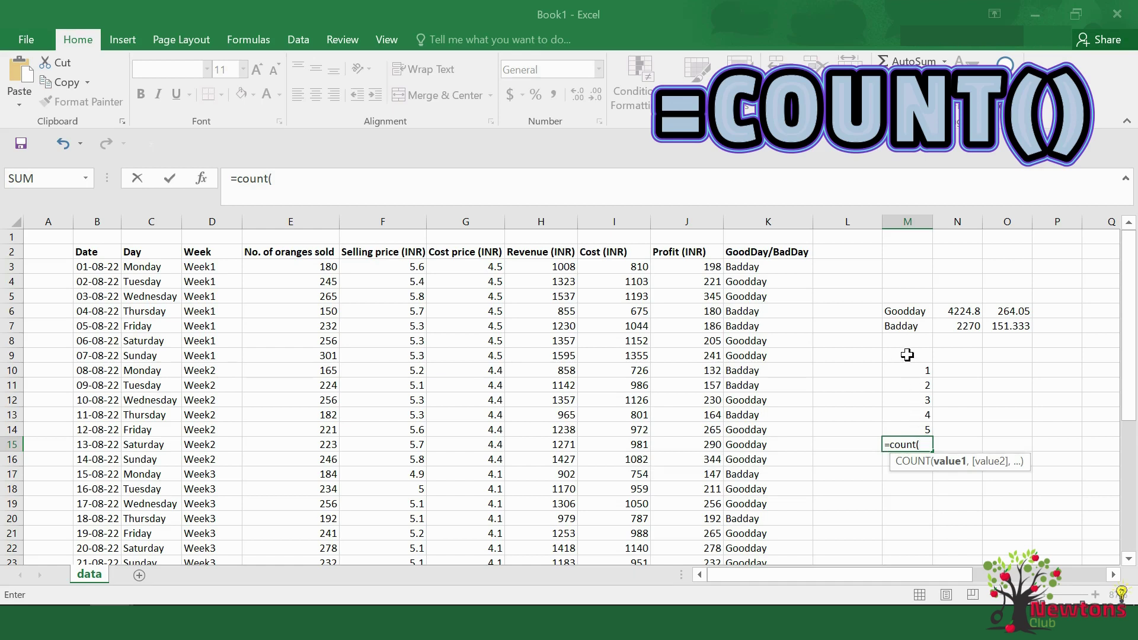
pyautogui.moveTo(907, 355); pyautogui.dragTo(907, 424)
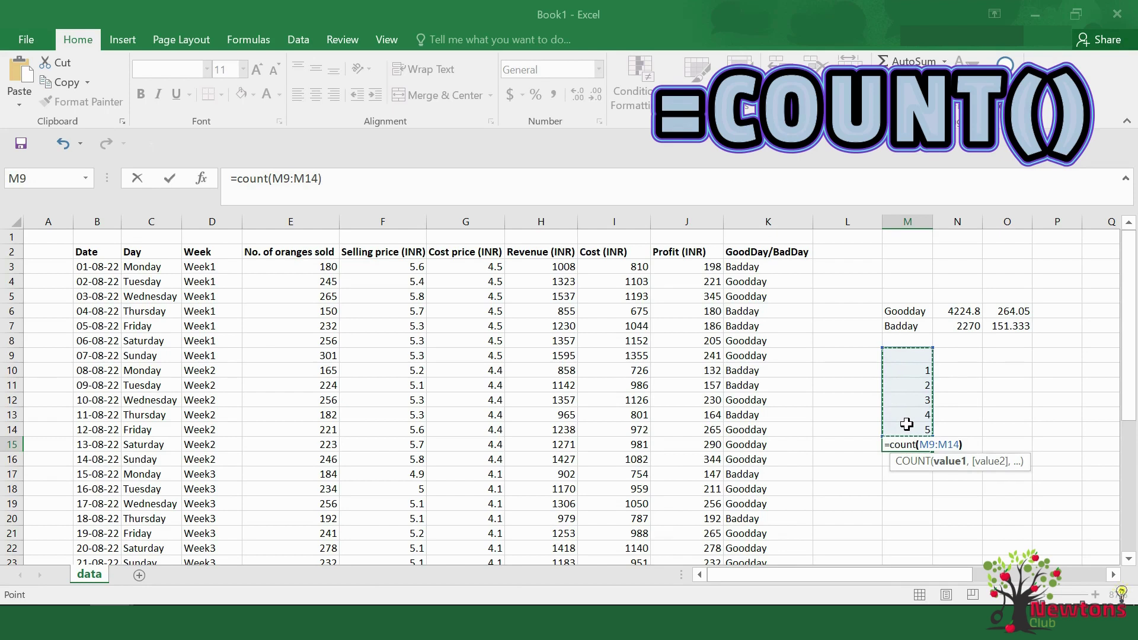
pyautogui.press('Return')
# Step: Clear the COUNT formula from M15 and enter the letter a in cell M9
pyautogui.click(913, 443)
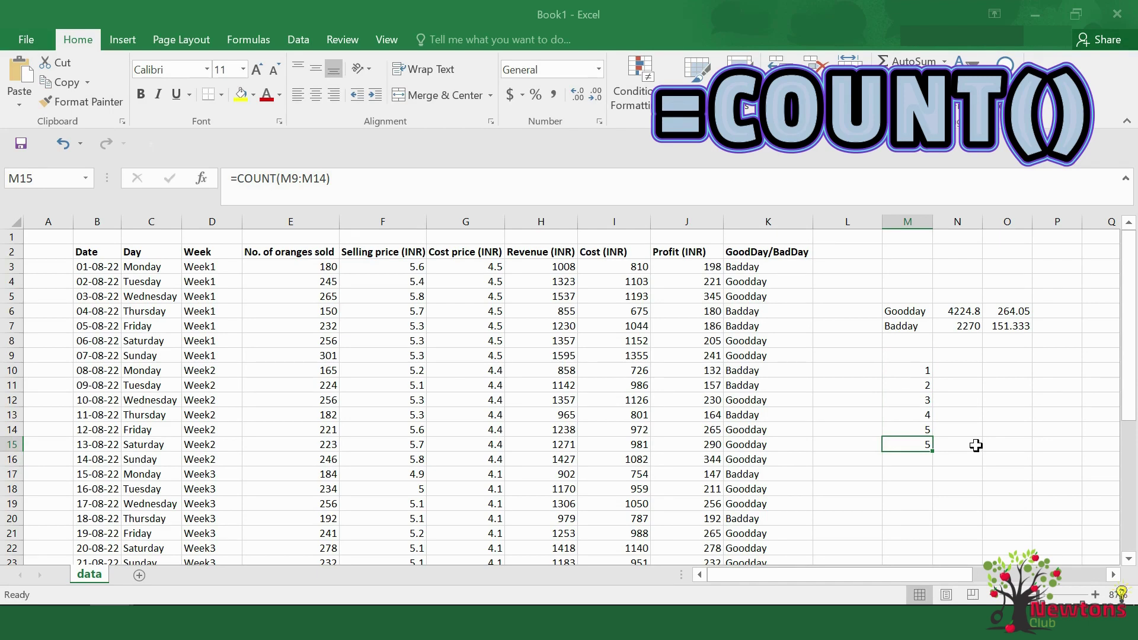
pyautogui.press('Delete')
pyautogui.click(917, 354)
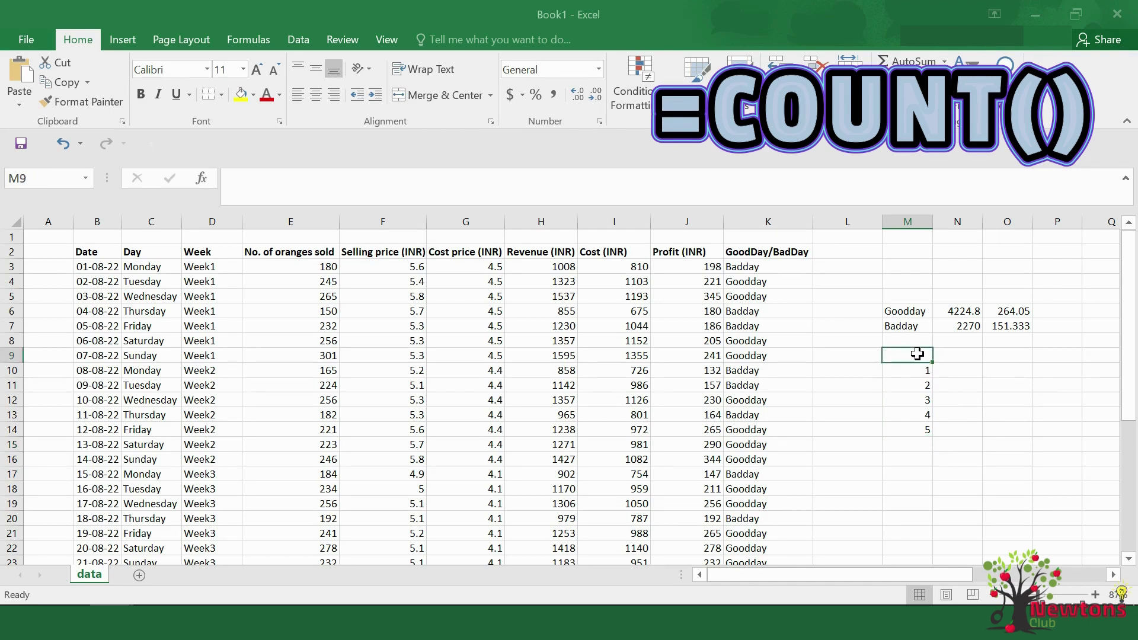
pyautogui.write('a')
pyautogui.press('Return')
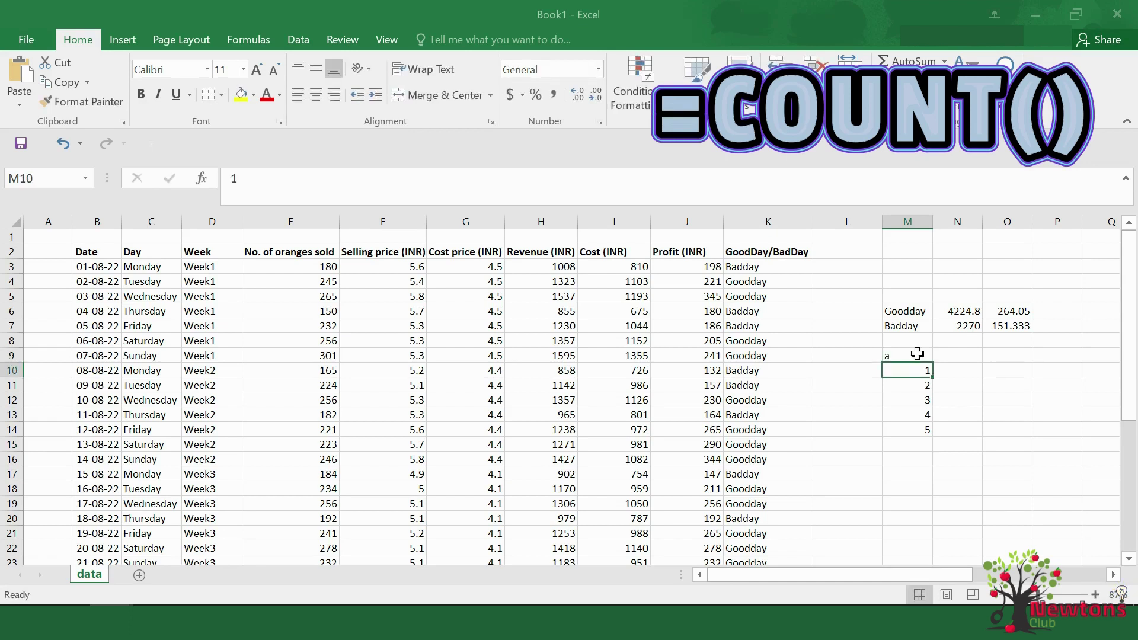
# Step: In M15, enter a COUNT formula over M9:M14, including the text cell M9
pyautogui.click(908, 441)
pyautogui.write('=cou')
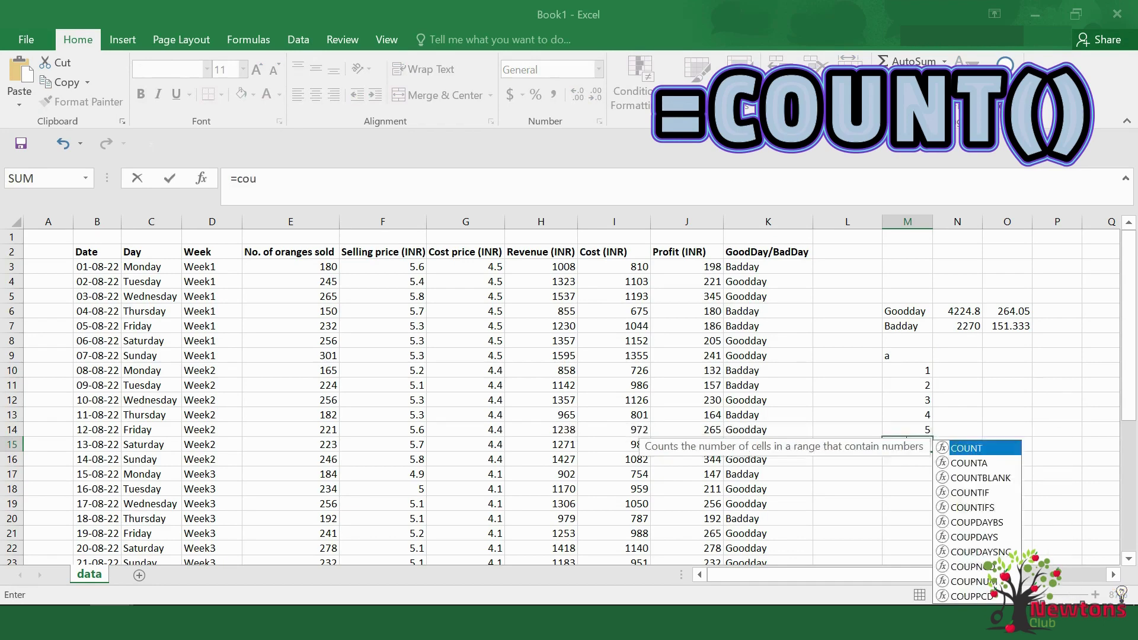
pyautogui.write('nt(')
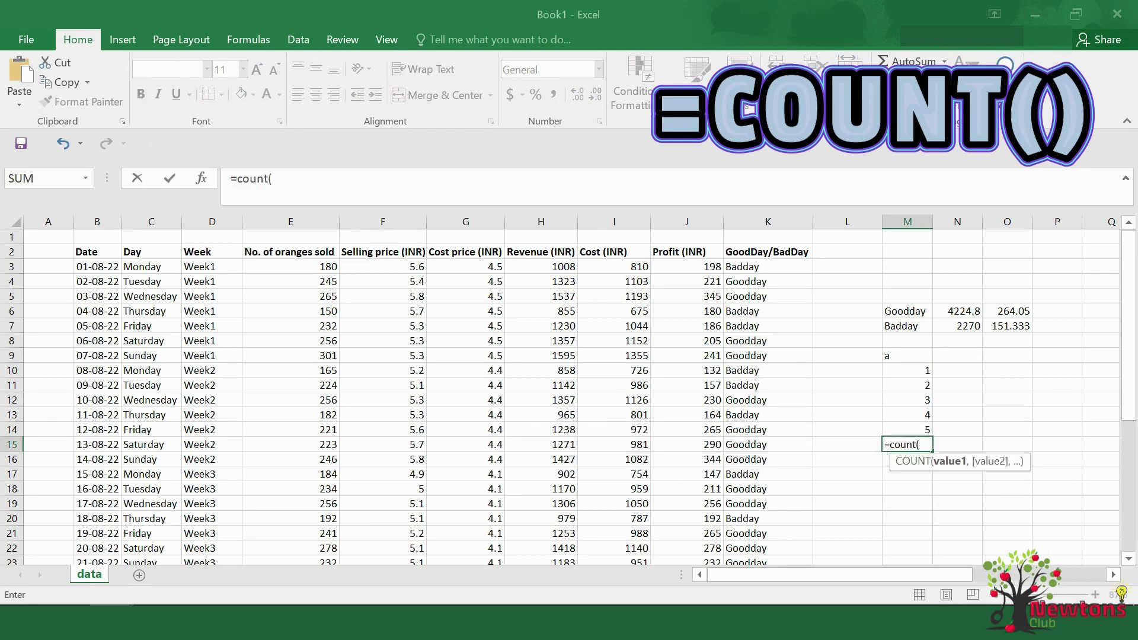
pyautogui.moveTo(895, 355); pyautogui.dragTo(907, 425)
pyautogui.write(')')
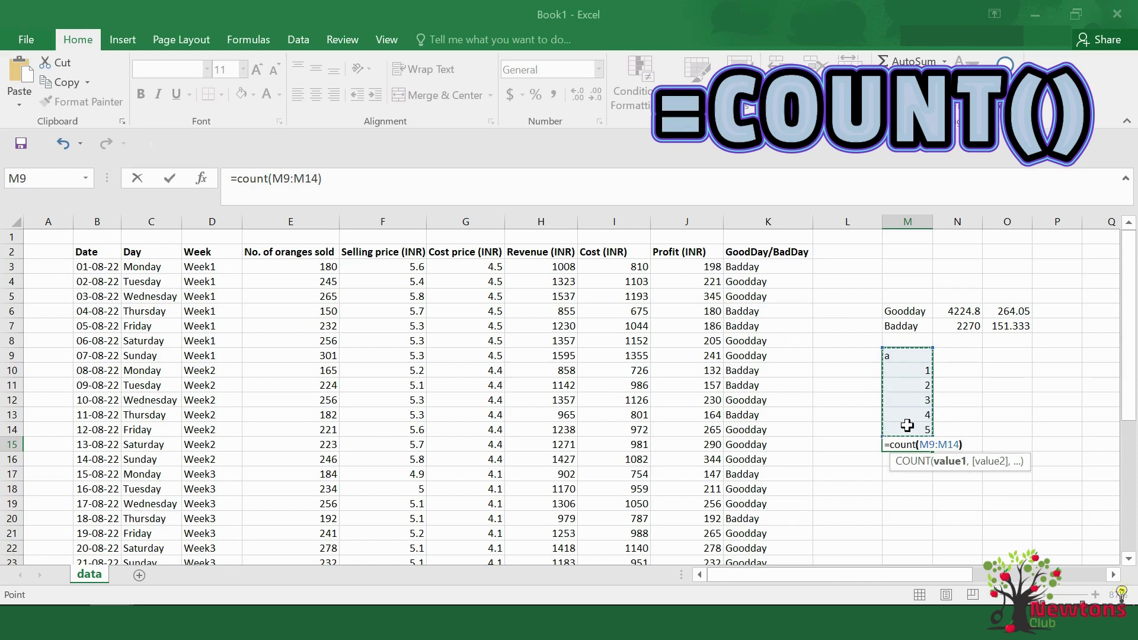
pyautogui.press('Return')
# Step: Replace the COUNT formula in M15 with a COUNTA formula over the range M9:M14
pyautogui.click(918, 441)
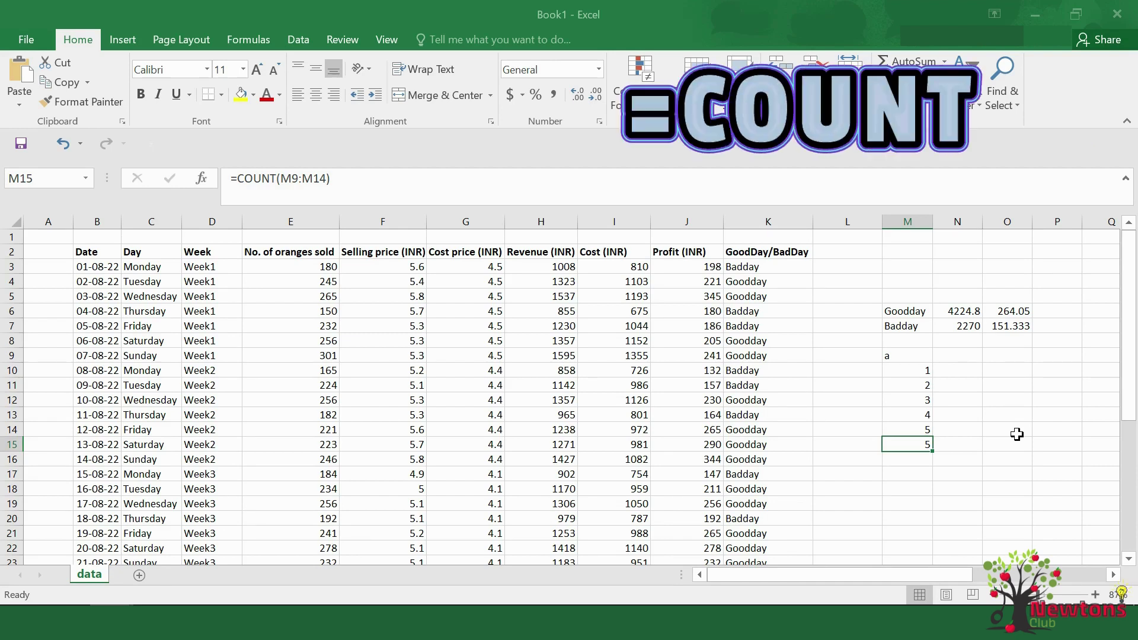
pyautogui.press('Delete')
pyautogui.write('=counta')
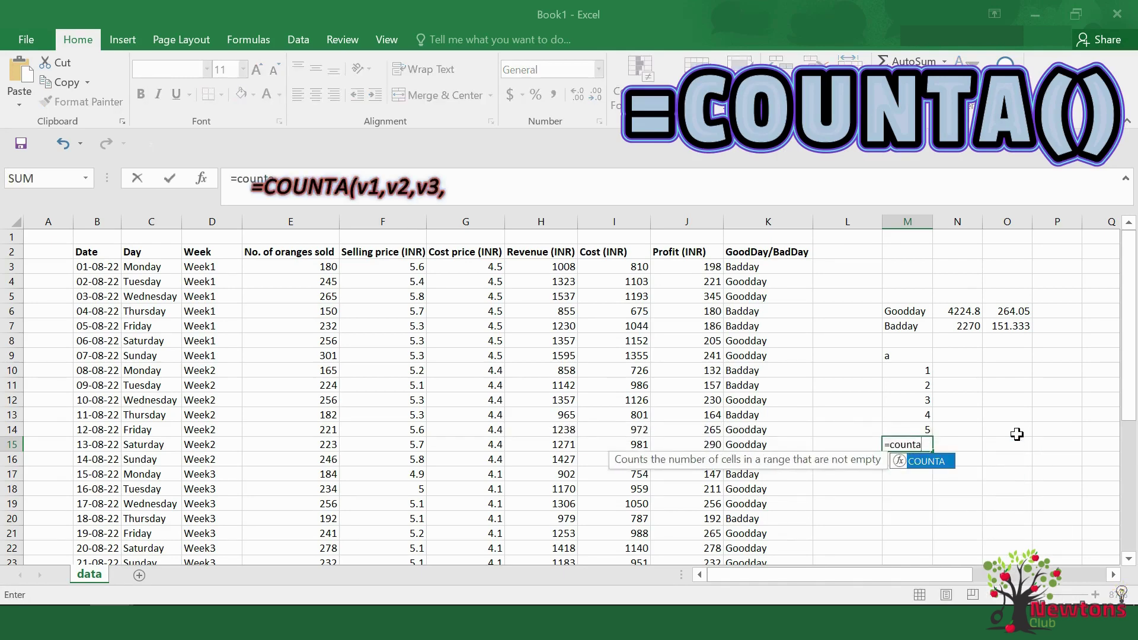
pyautogui.write('(')
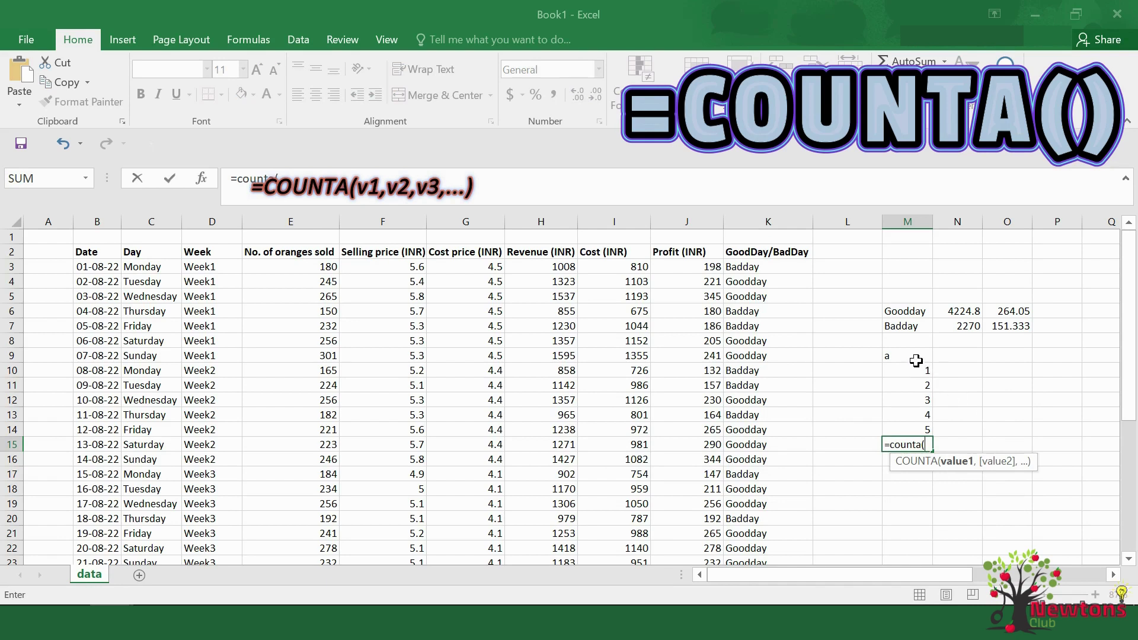
pyautogui.moveTo(915, 360); pyautogui.dragTo(923, 428)
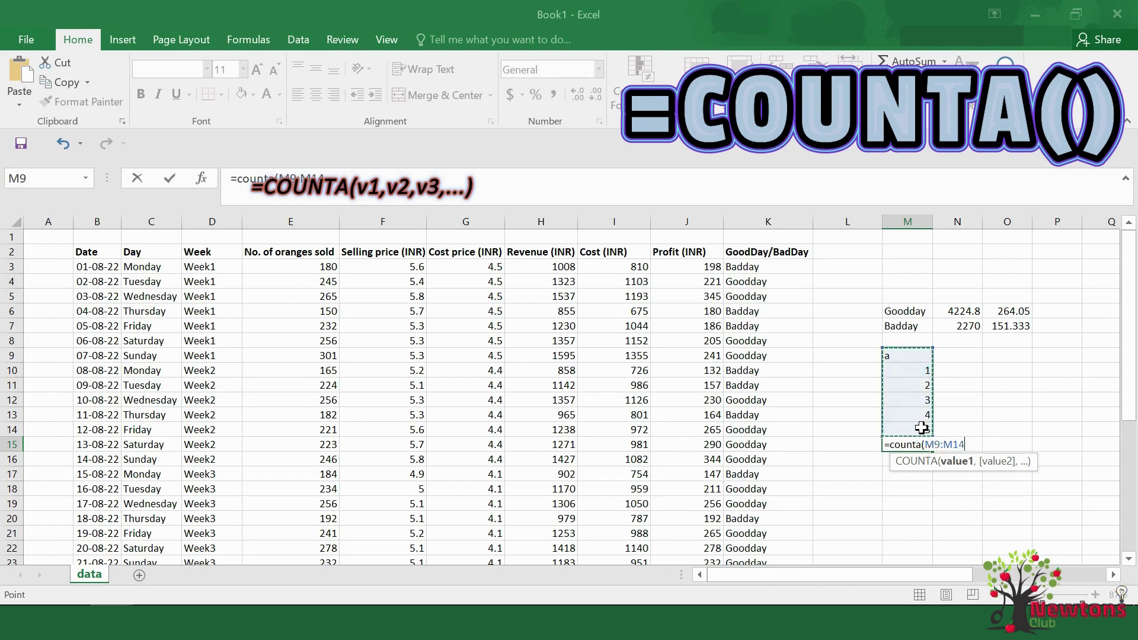
pyautogui.write(')')
pyautogui.press('Return')
pyautogui.press('Up')
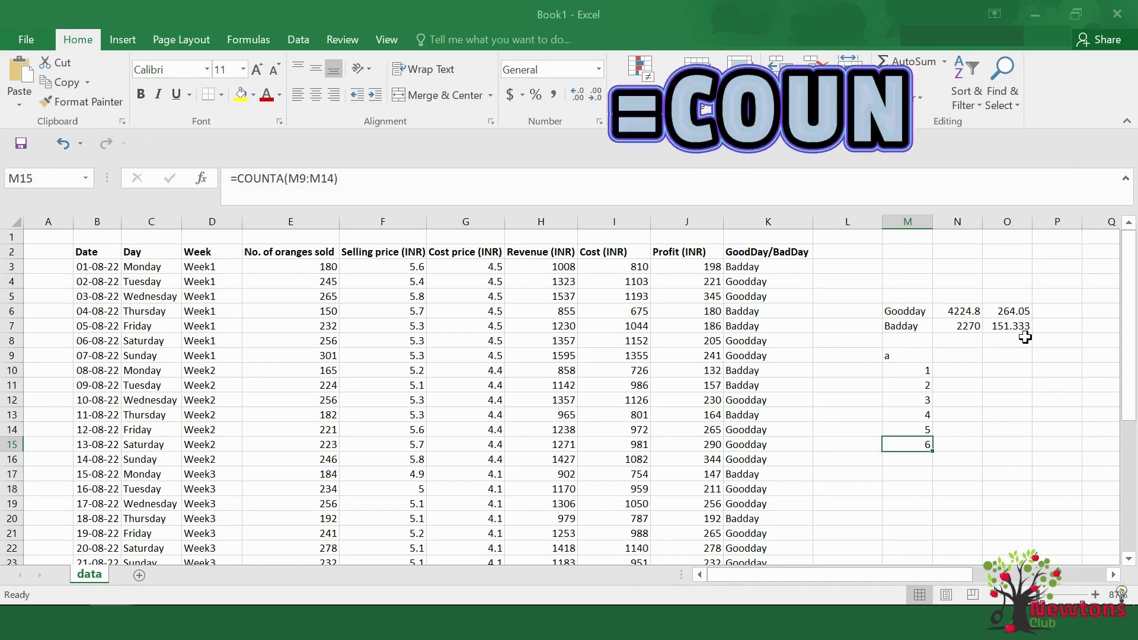
# Step: In P6, enter a COUNTIF formula over K3:K33 with the Goodday label in M6 as the criterion
pyautogui.click(1047, 312)
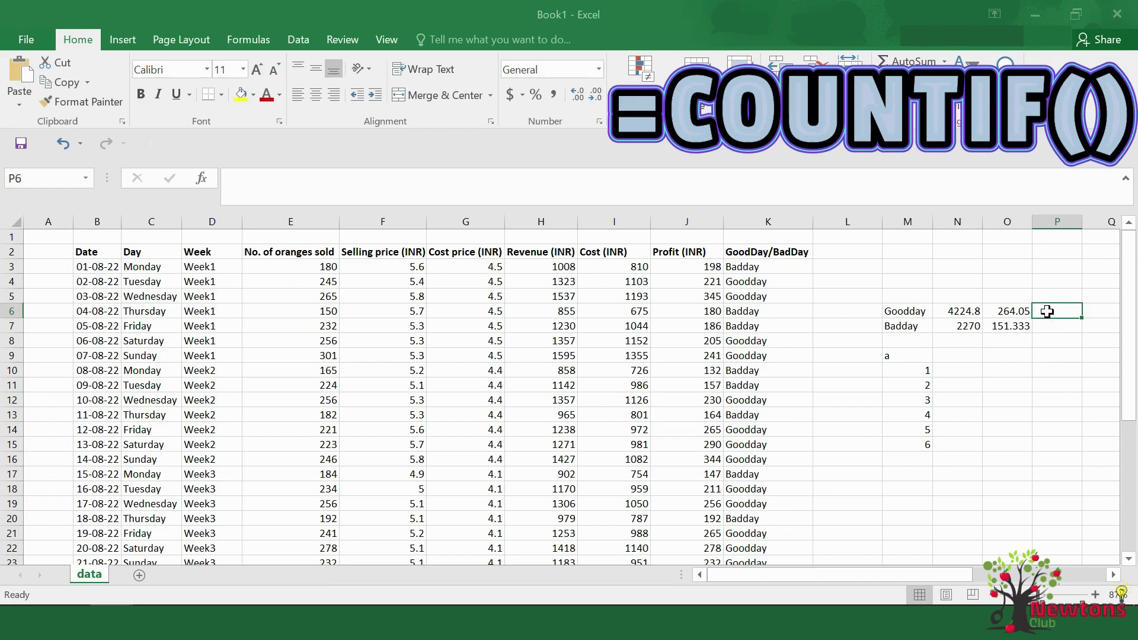
pyautogui.write('=')
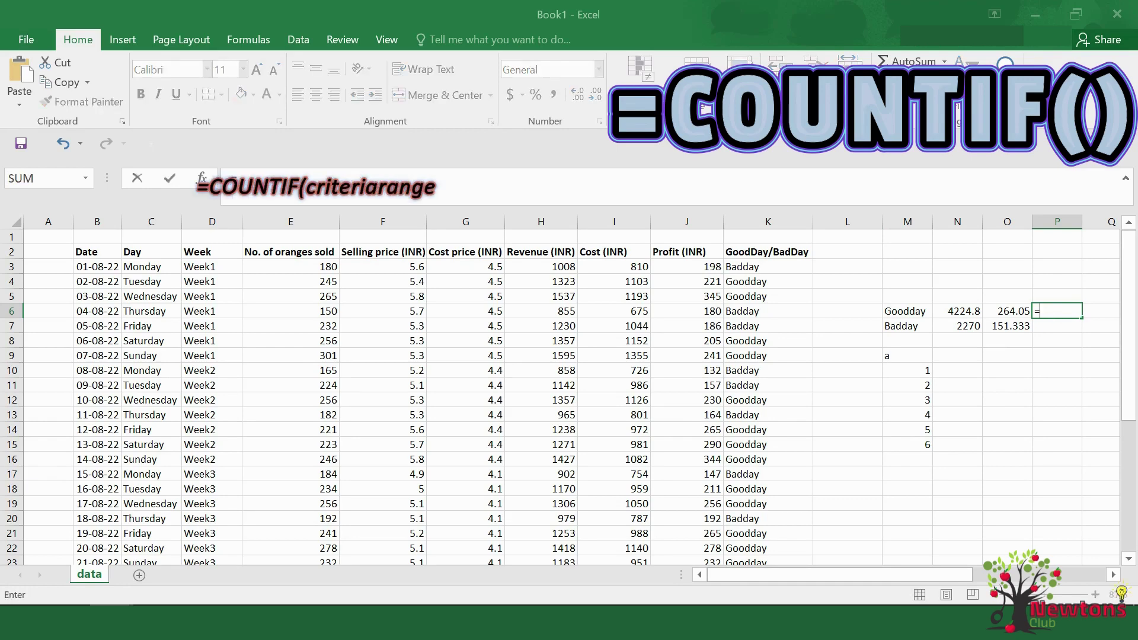
pyautogui.write('countif')
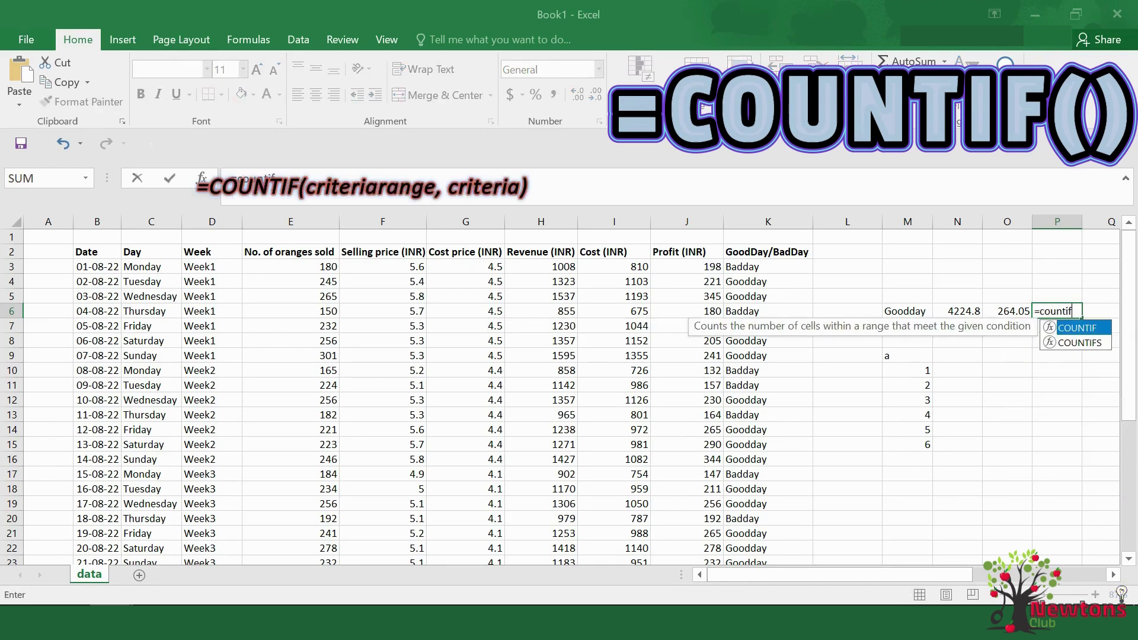
pyautogui.write('(')
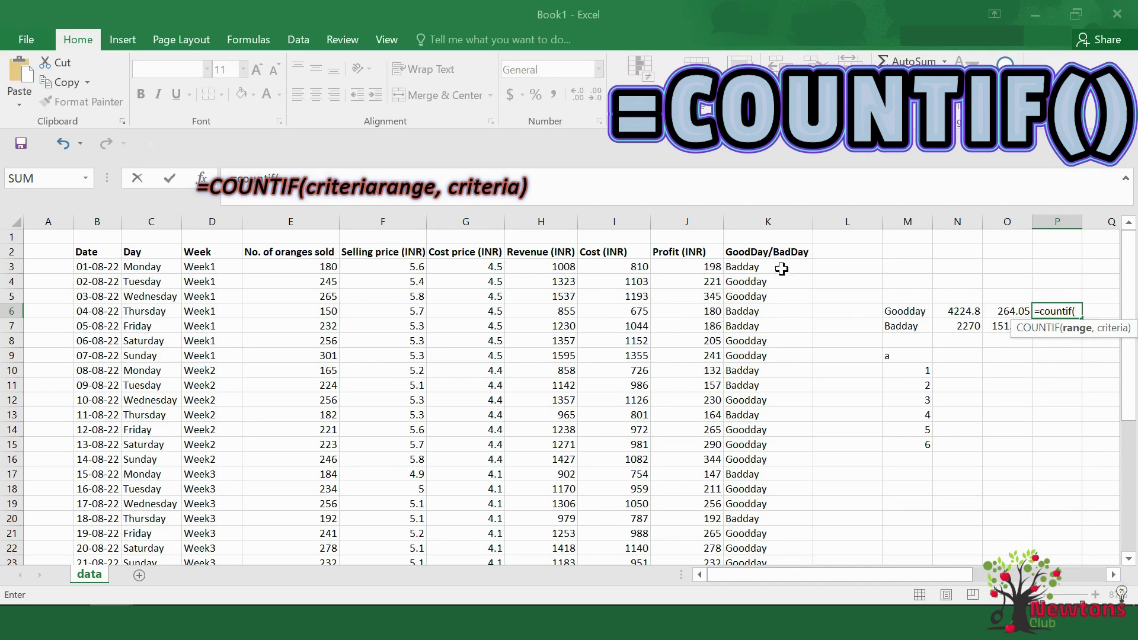
pyautogui.moveTo(777, 264); pyautogui.dragTo(752, 517)
pyautogui.write(',')
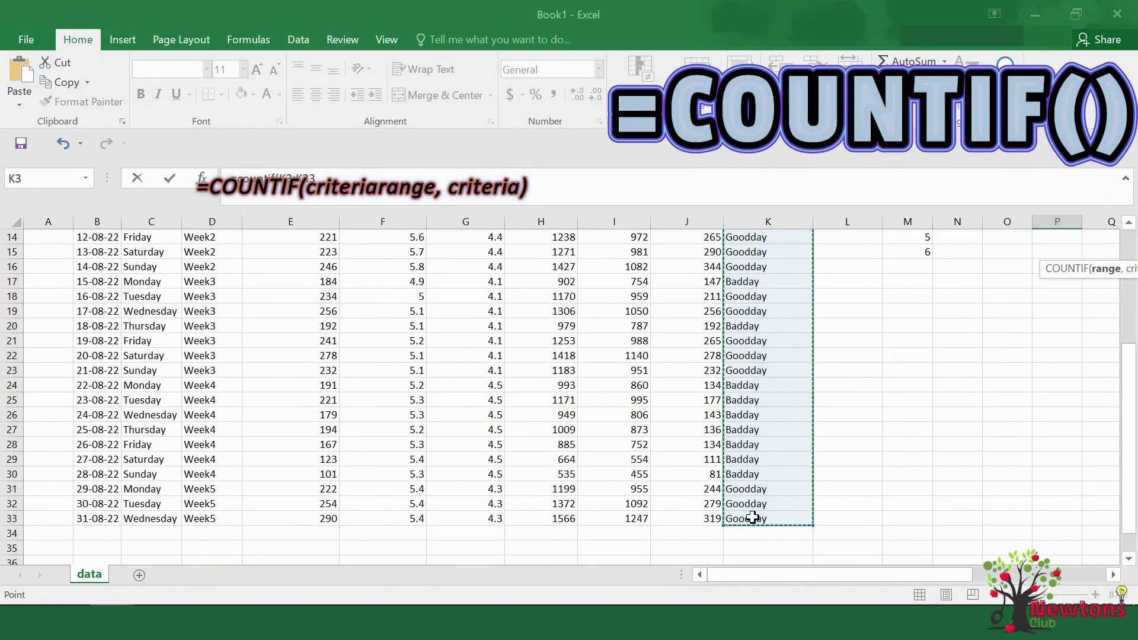
pyautogui.scroll(5, 752, 518)
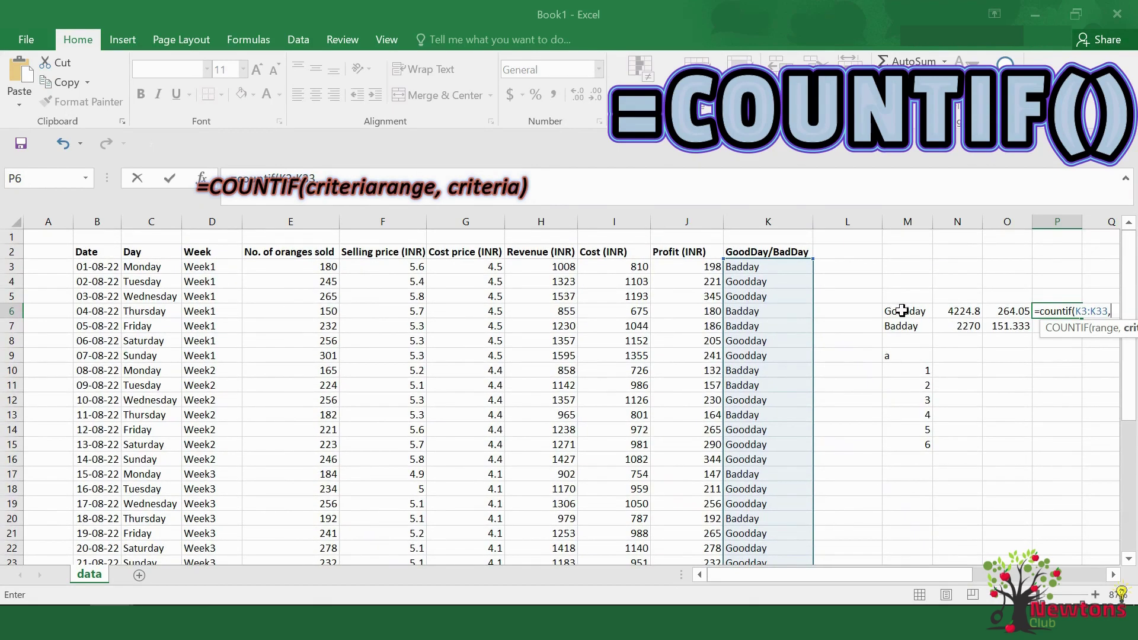
pyautogui.click(902, 311)
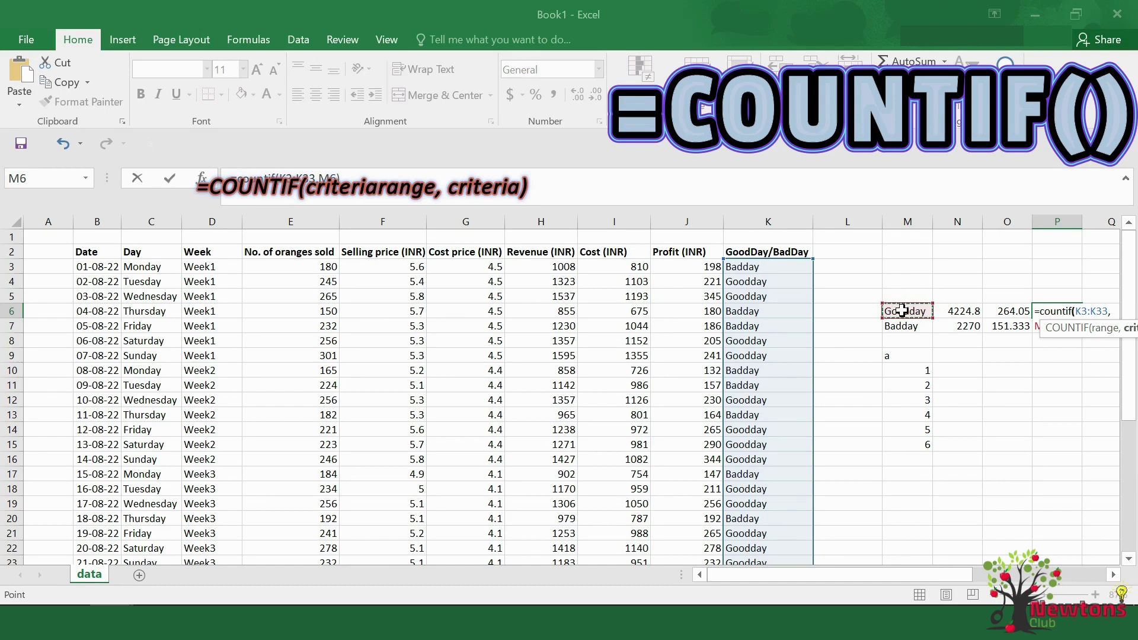
pyautogui.write(')')
pyautogui.press('Return')
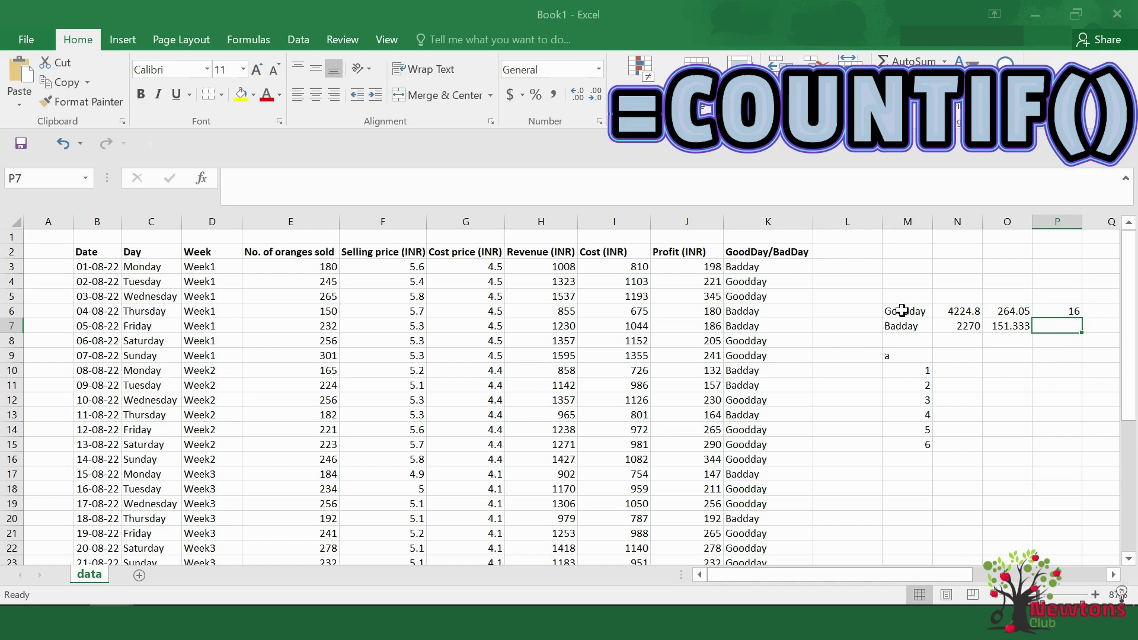
# Step: In P7, enter a COUNTIF formula over K3:K33 with the Badday label in M7 as the criterion
pyautogui.write('=count')
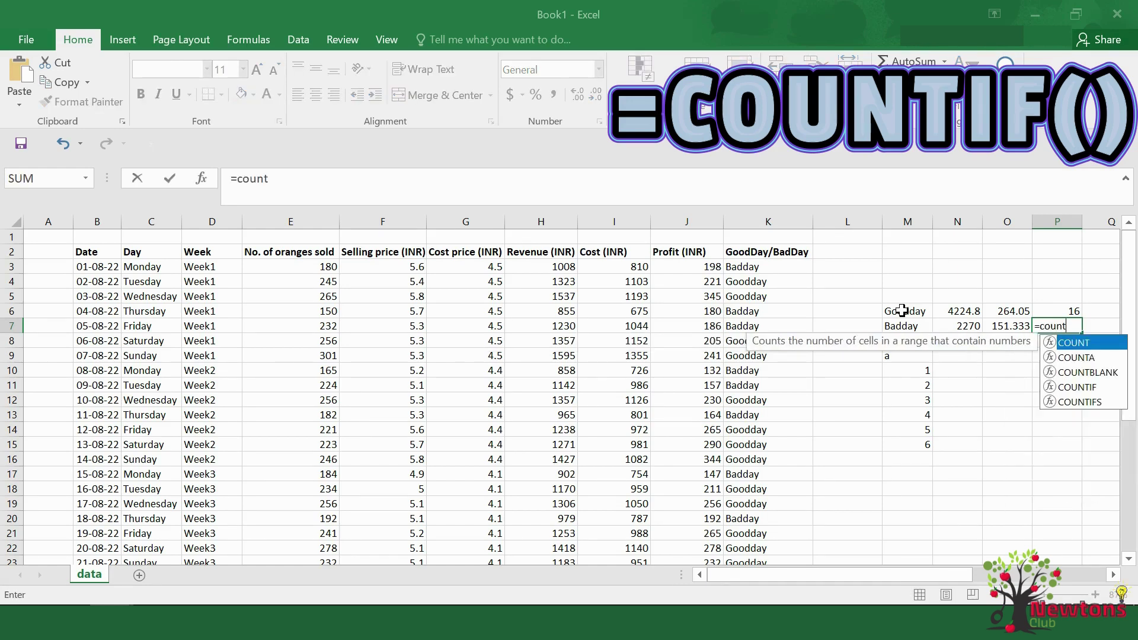
pyautogui.write('if(')
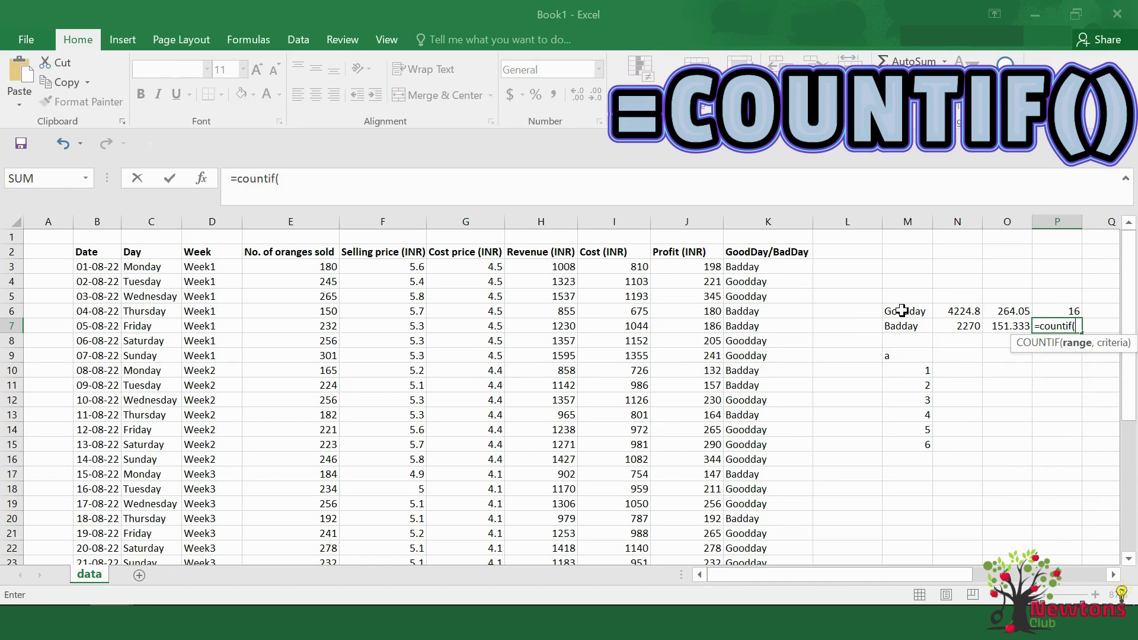
pyautogui.moveTo(772, 266); pyautogui.dragTo(768, 533)
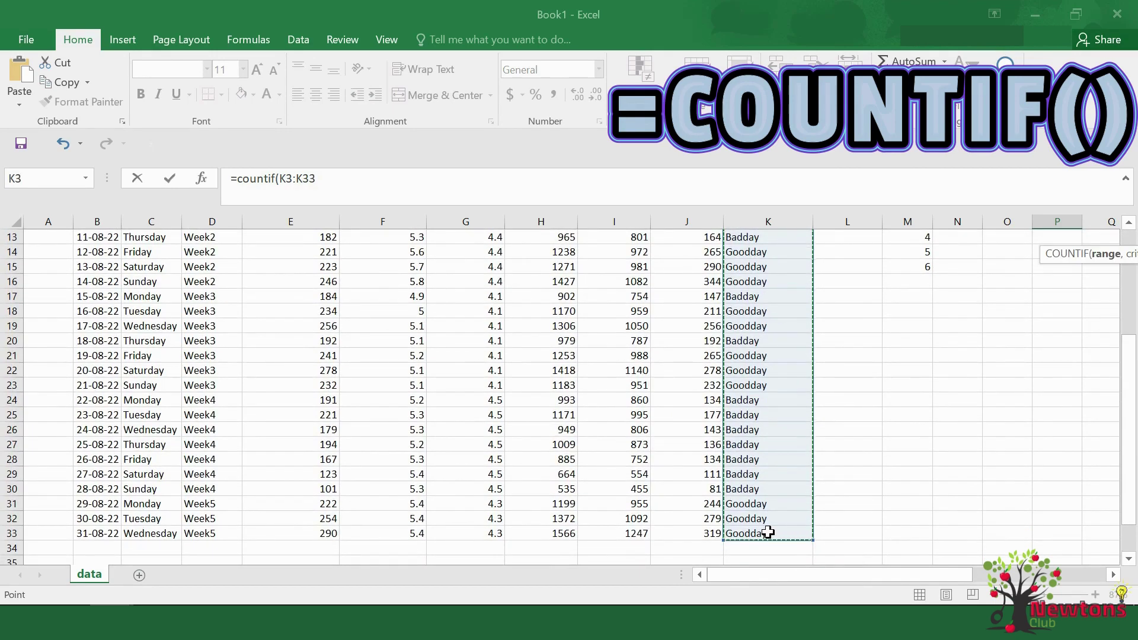
pyautogui.write(',')
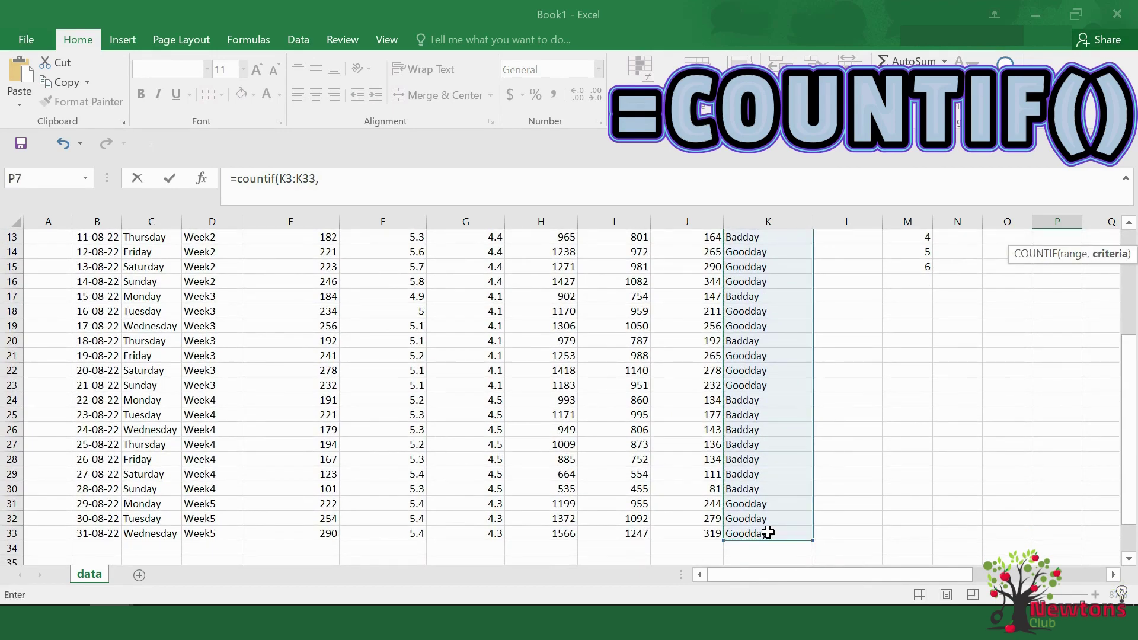
pyautogui.scroll(4, 768, 533)
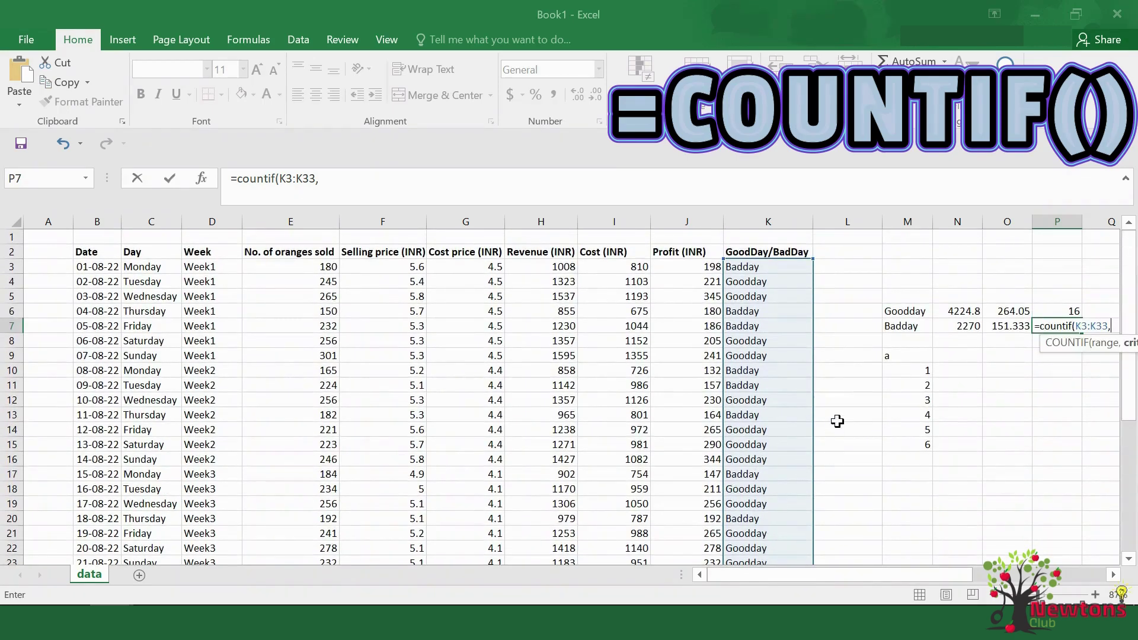
pyautogui.click(910, 326)
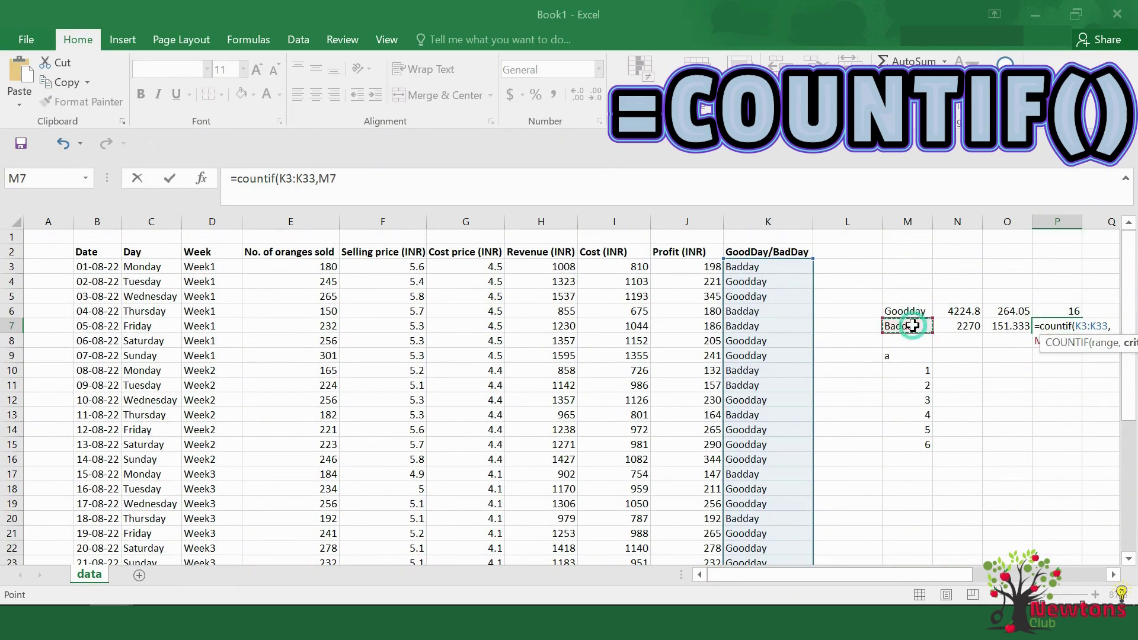
pyautogui.write(')')
pyautogui.hotkey('ctrl', 'Return')
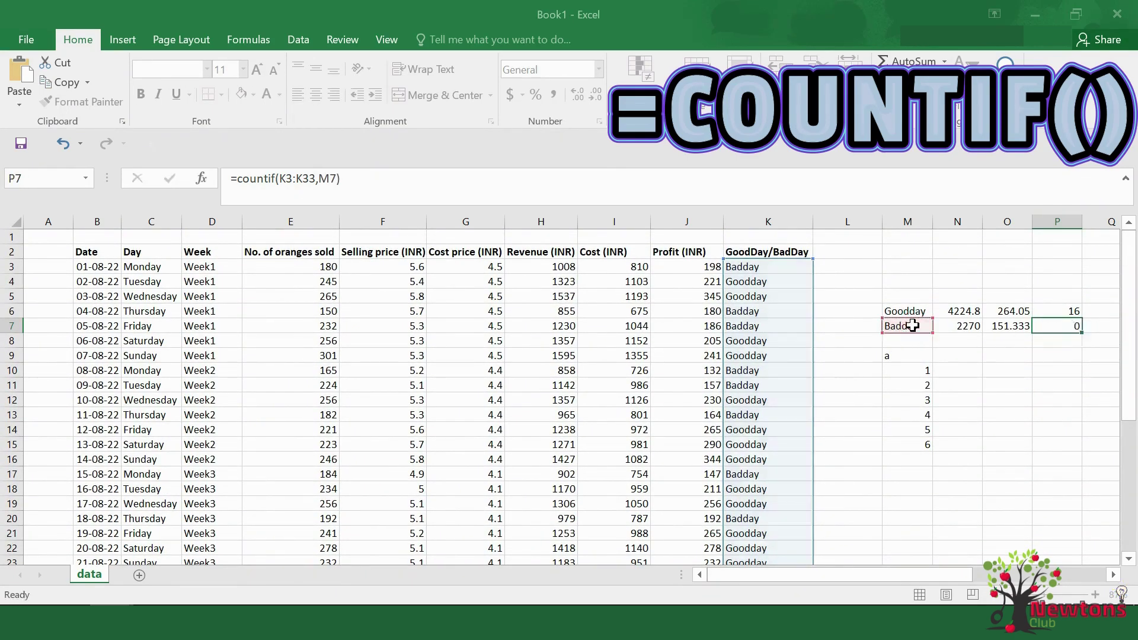
pyautogui.press('Return')
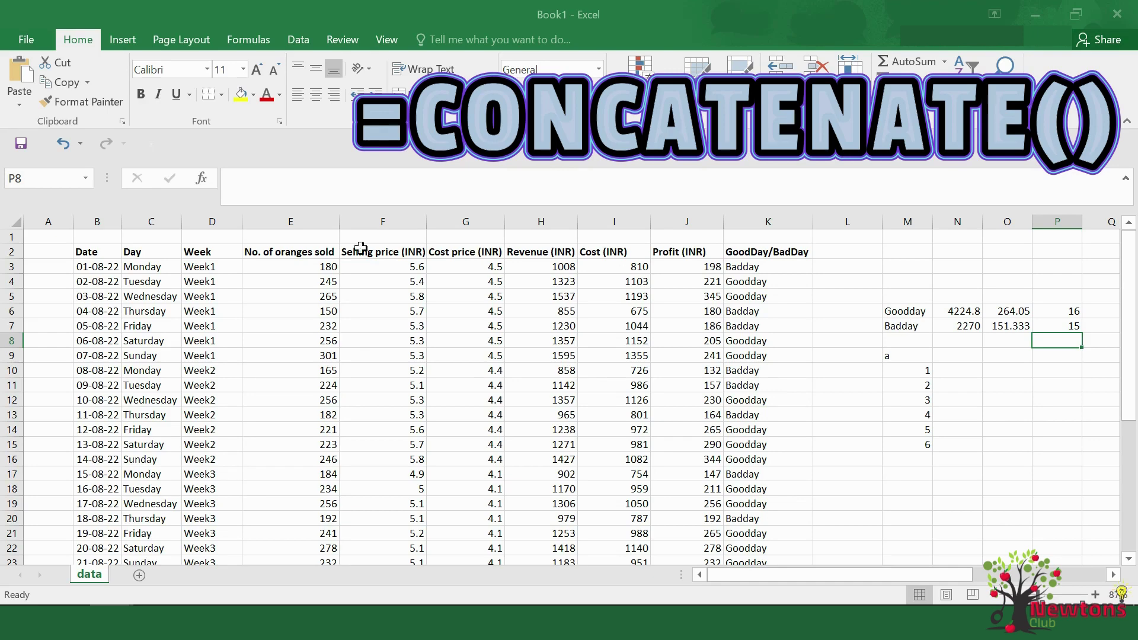
# Step: In L3, enter a CONCATENATE formula joining the day in C3 with the GoodDay/BadDay class in K3
pyautogui.click(169, 221)
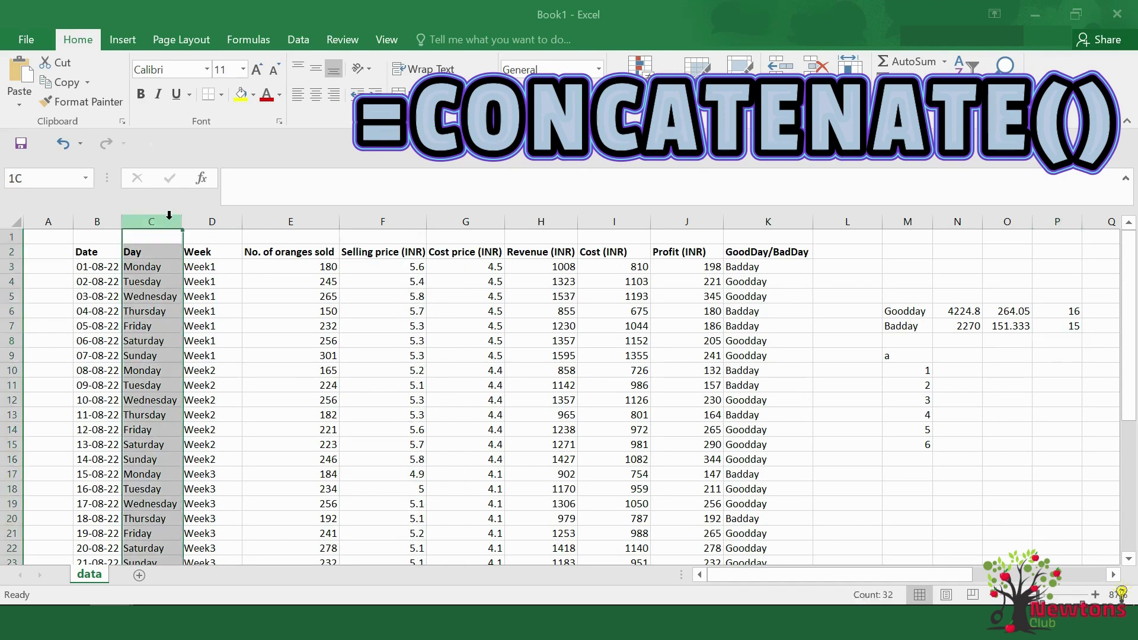
pyautogui.click(769, 222)
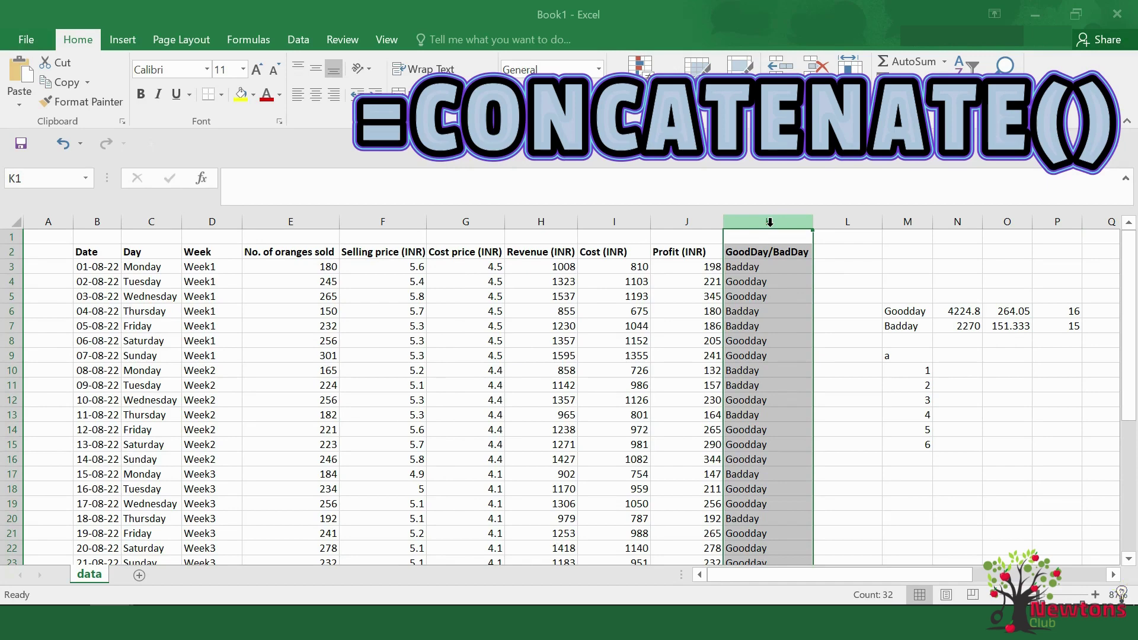
pyautogui.click(829, 268)
pyautogui.write('=')
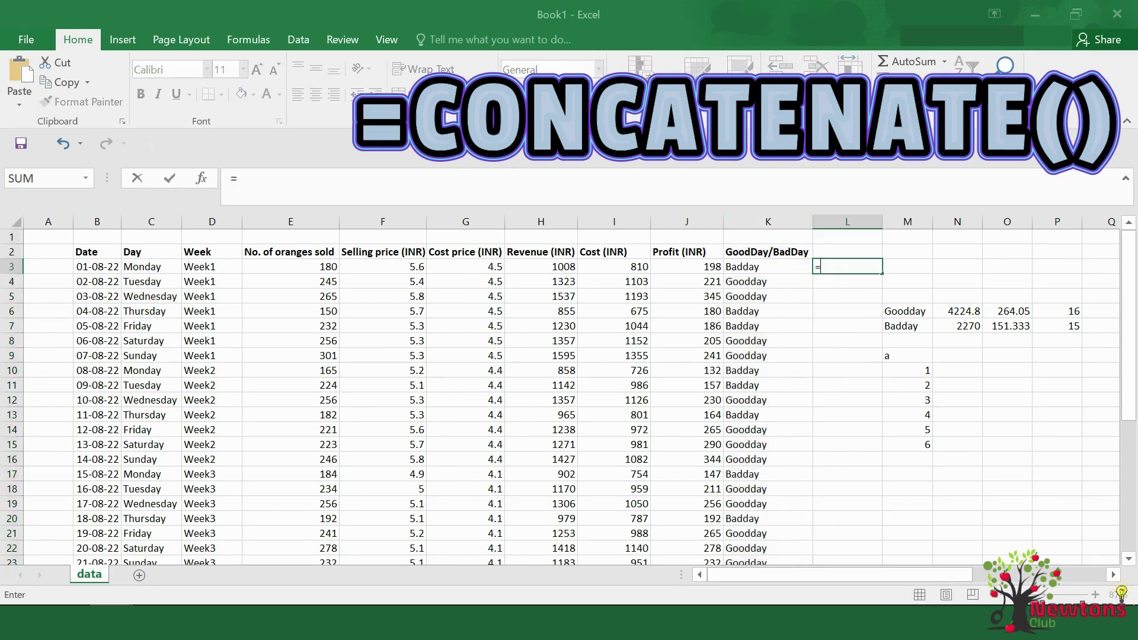
pyautogui.write('concatenate')
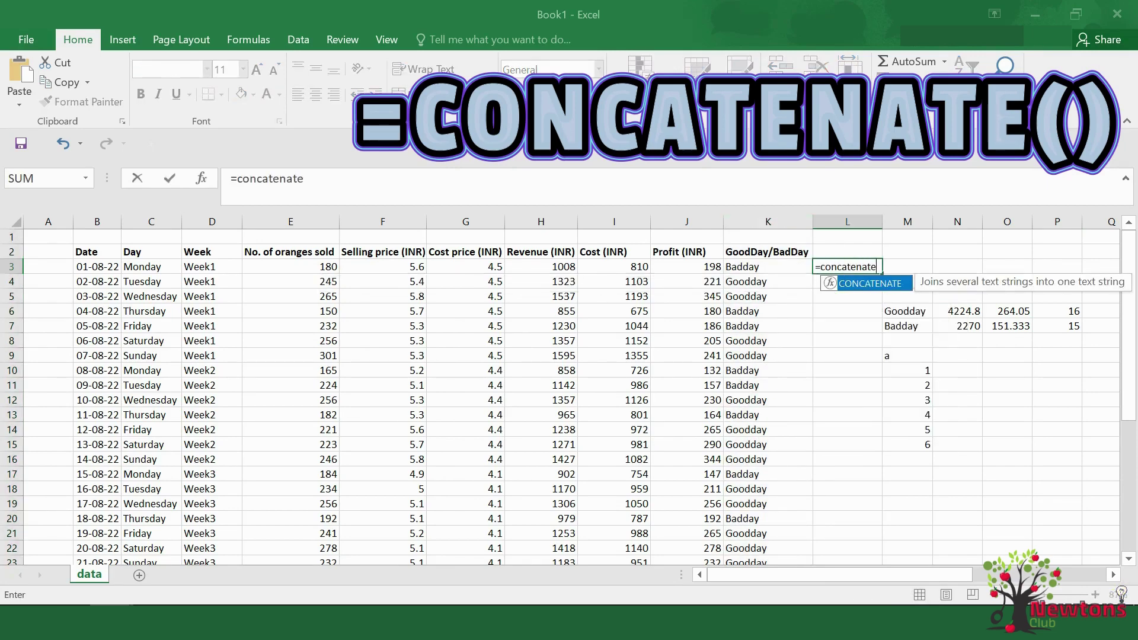
pyautogui.write('(')
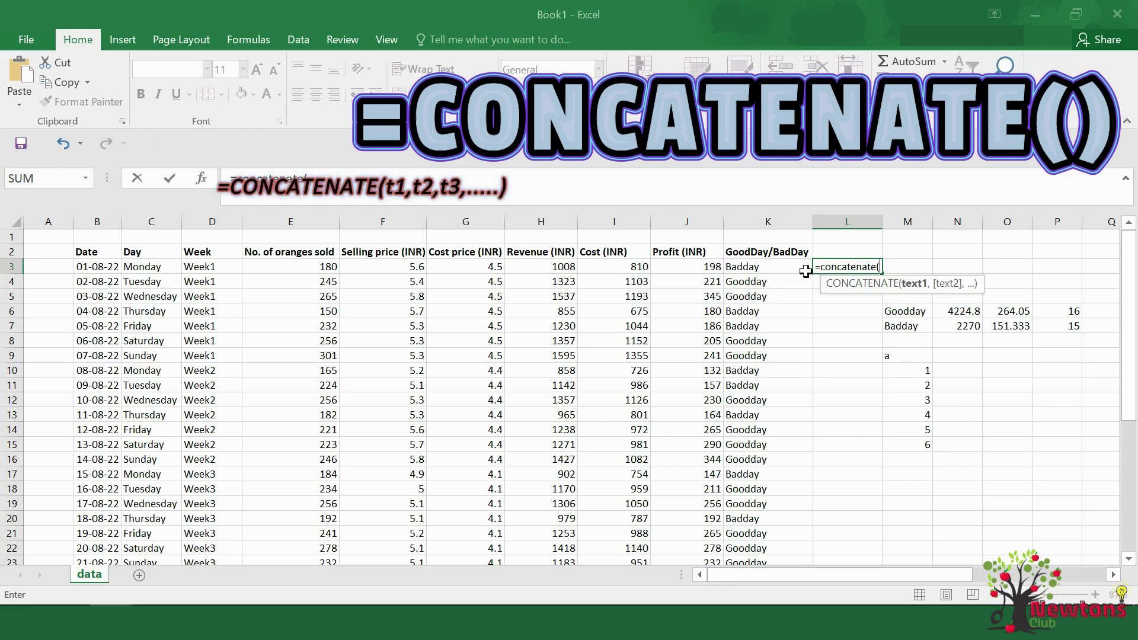
pyautogui.click(142, 266)
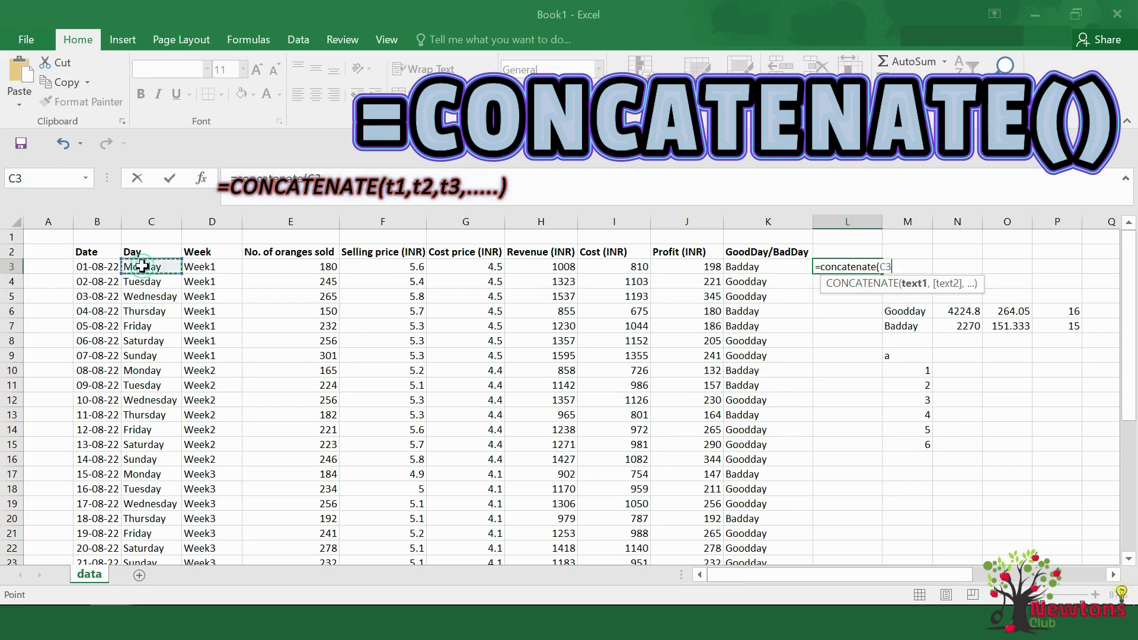
pyautogui.write(',')
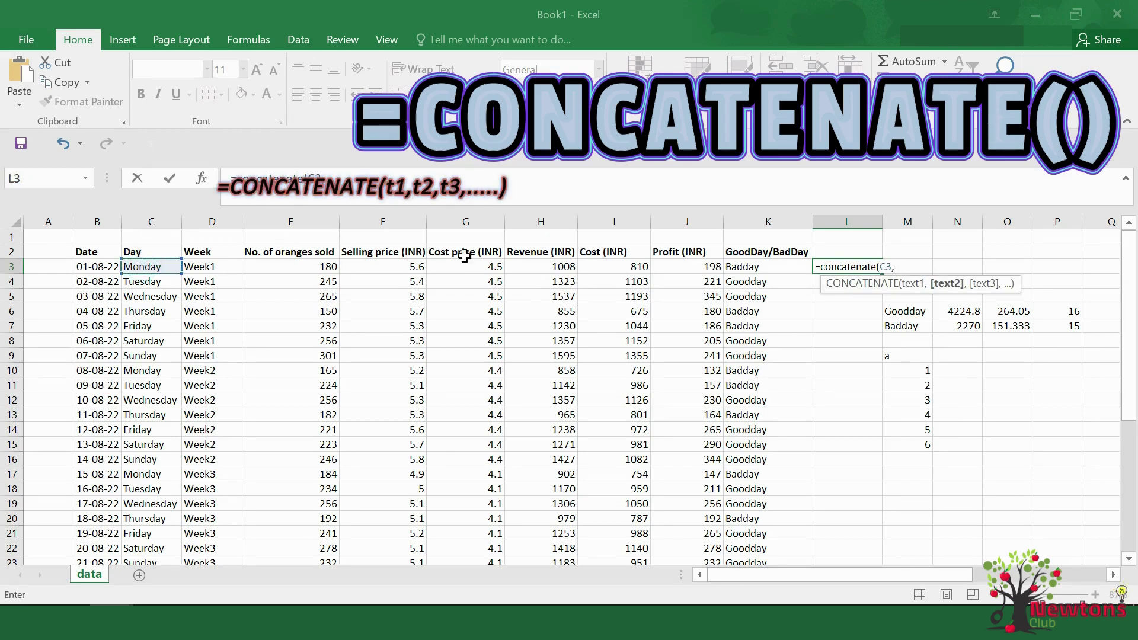
pyautogui.click(735, 266)
pyautogui.write(')')
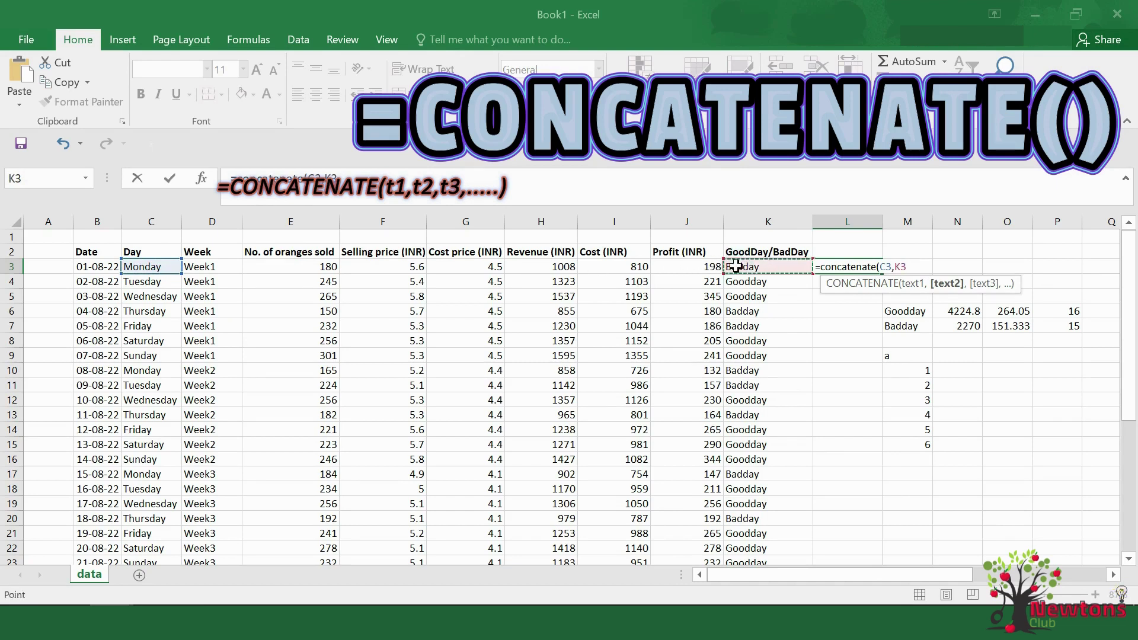
pyautogui.press('Return')
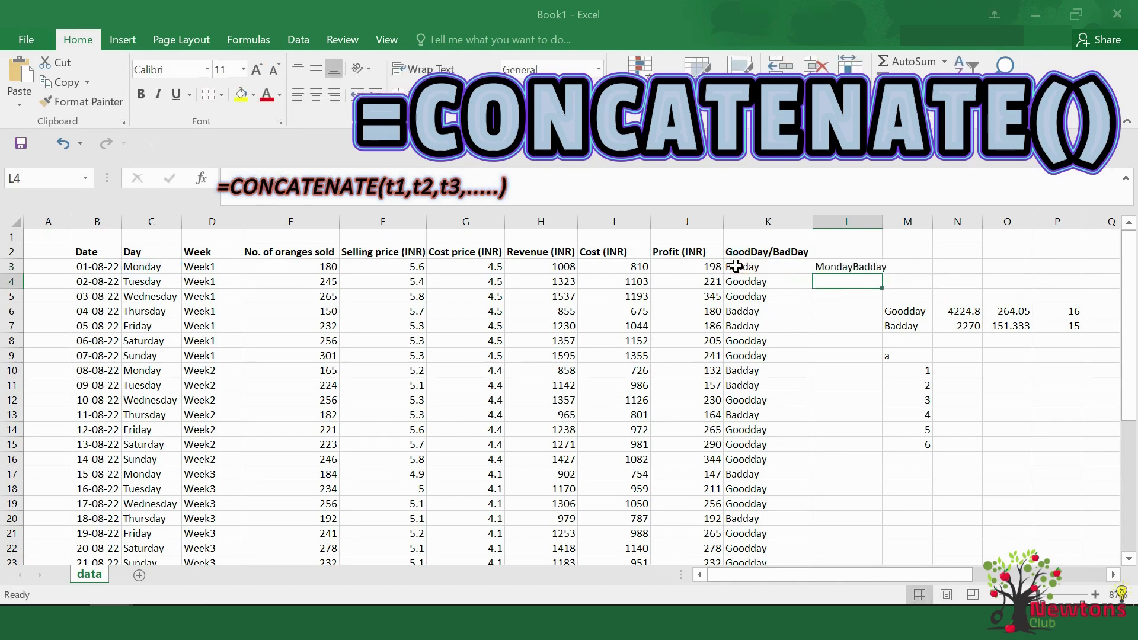